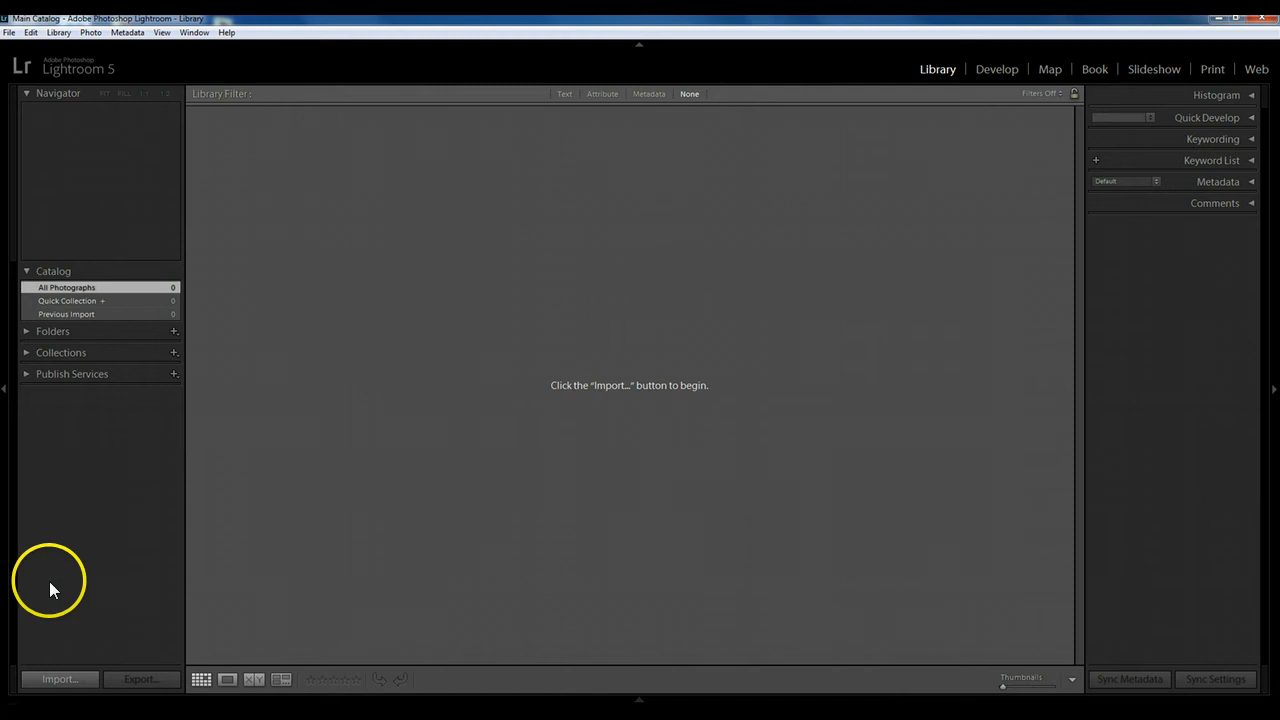
# Start a photo import in Copy mode and set its destination to My Pictures.
pyautogui.click(66, 681)
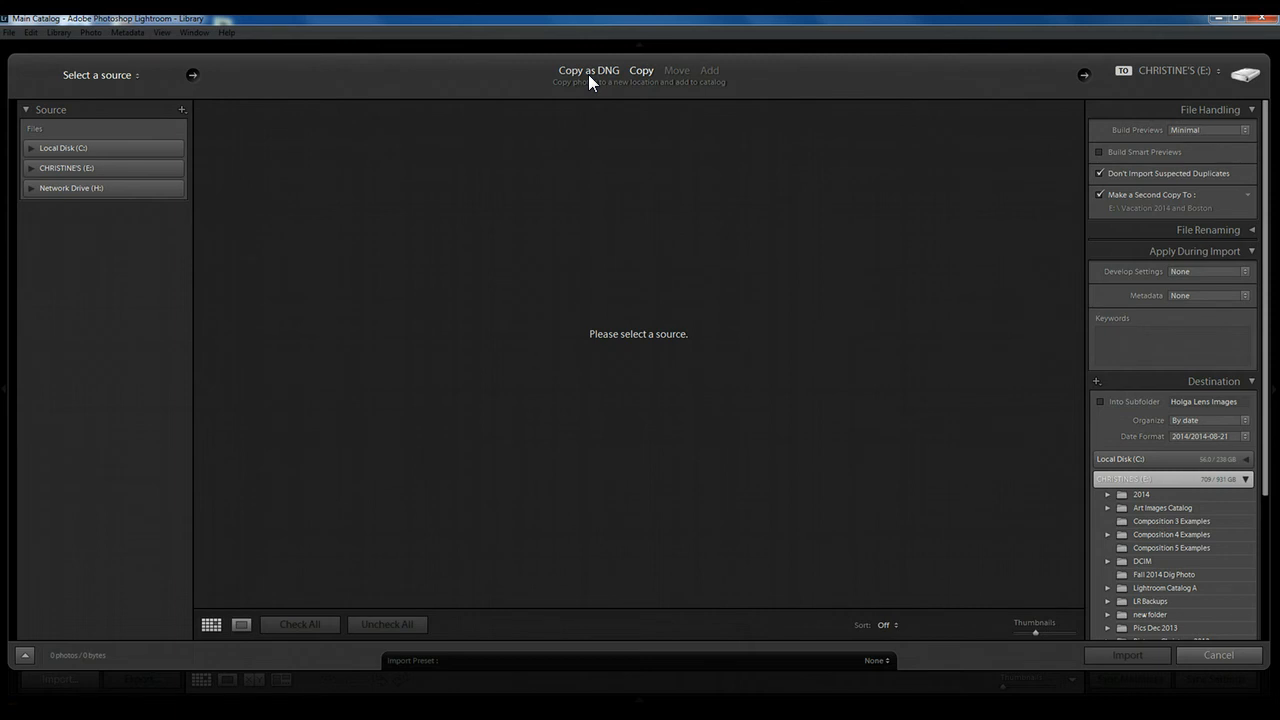
pyautogui.click(640, 74)
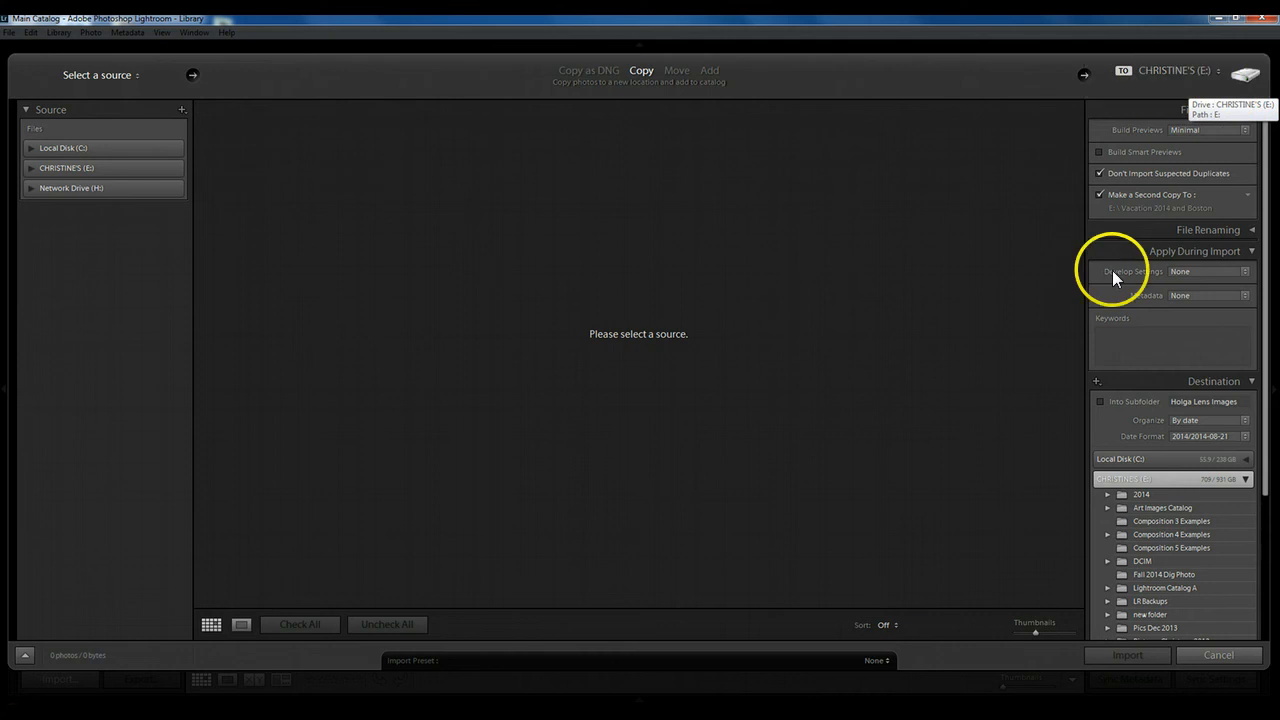
pyautogui.click(1168, 71)
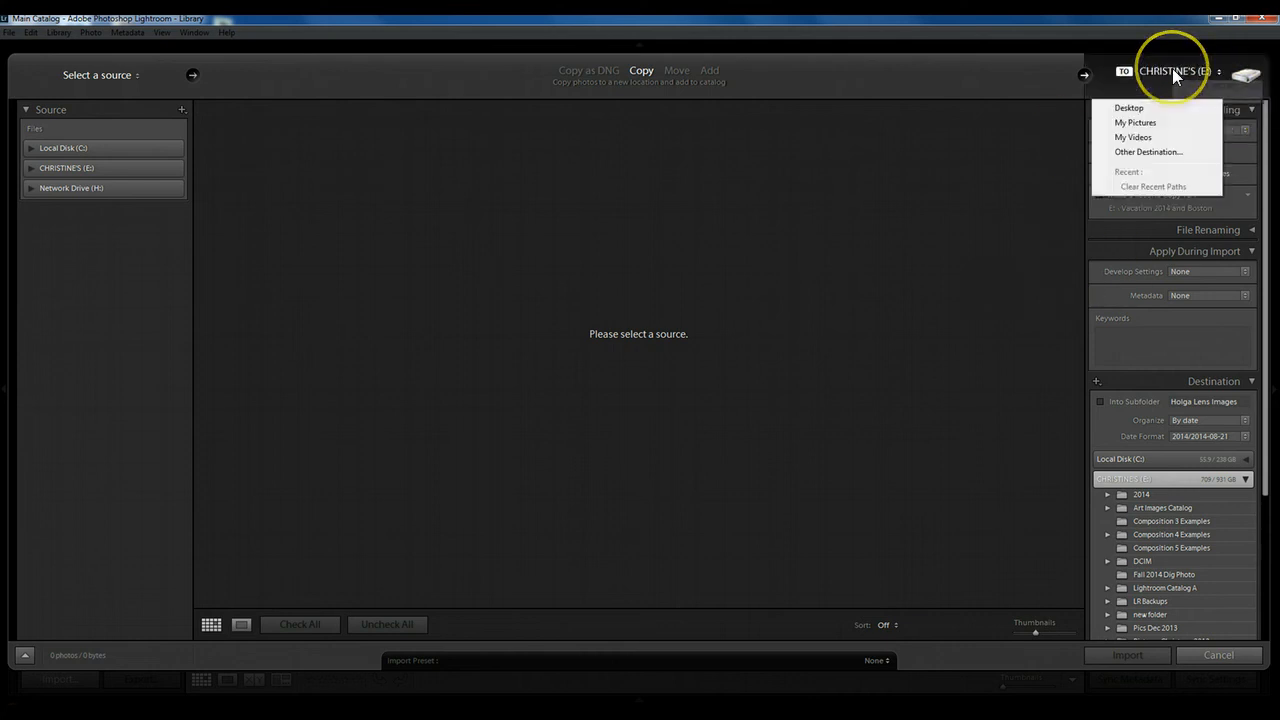
pyautogui.click(1134, 108)
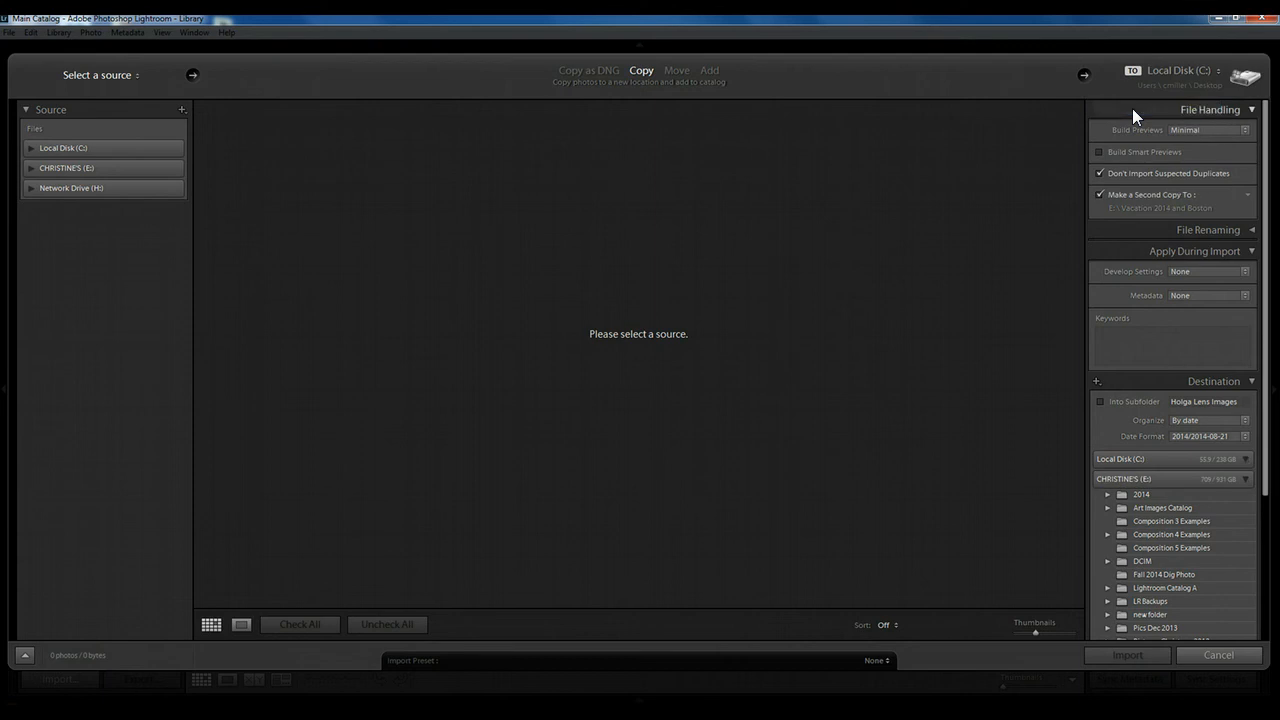
pyautogui.click(1191, 68)
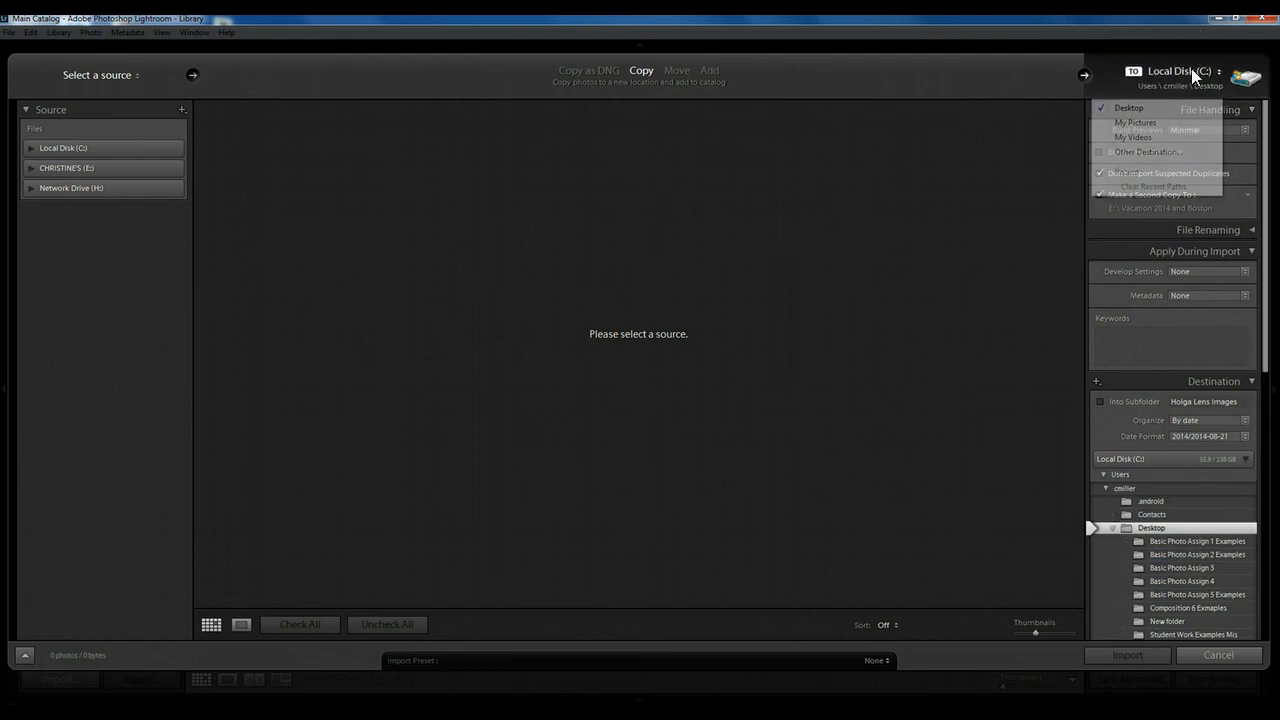
pyautogui.click(1161, 129)
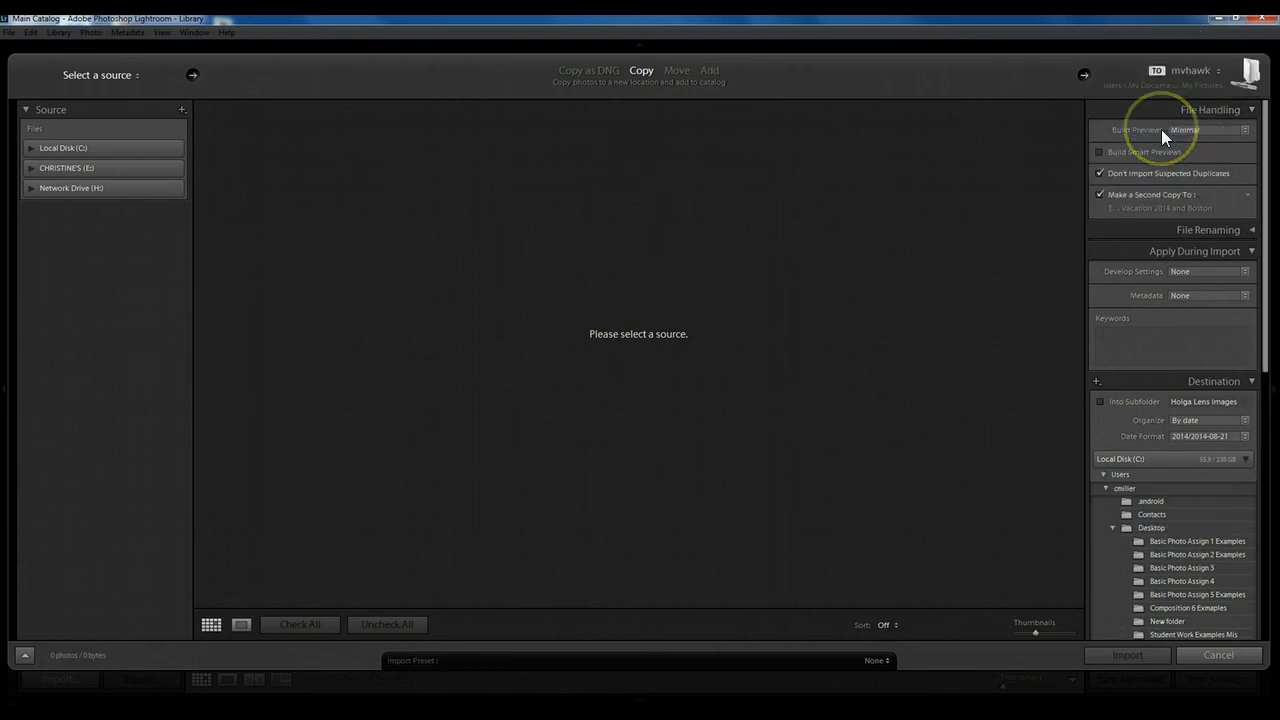
# Browse for another destination folder, cancel the choice and keep My Pictures as the destination.
pyautogui.click(1195, 72)
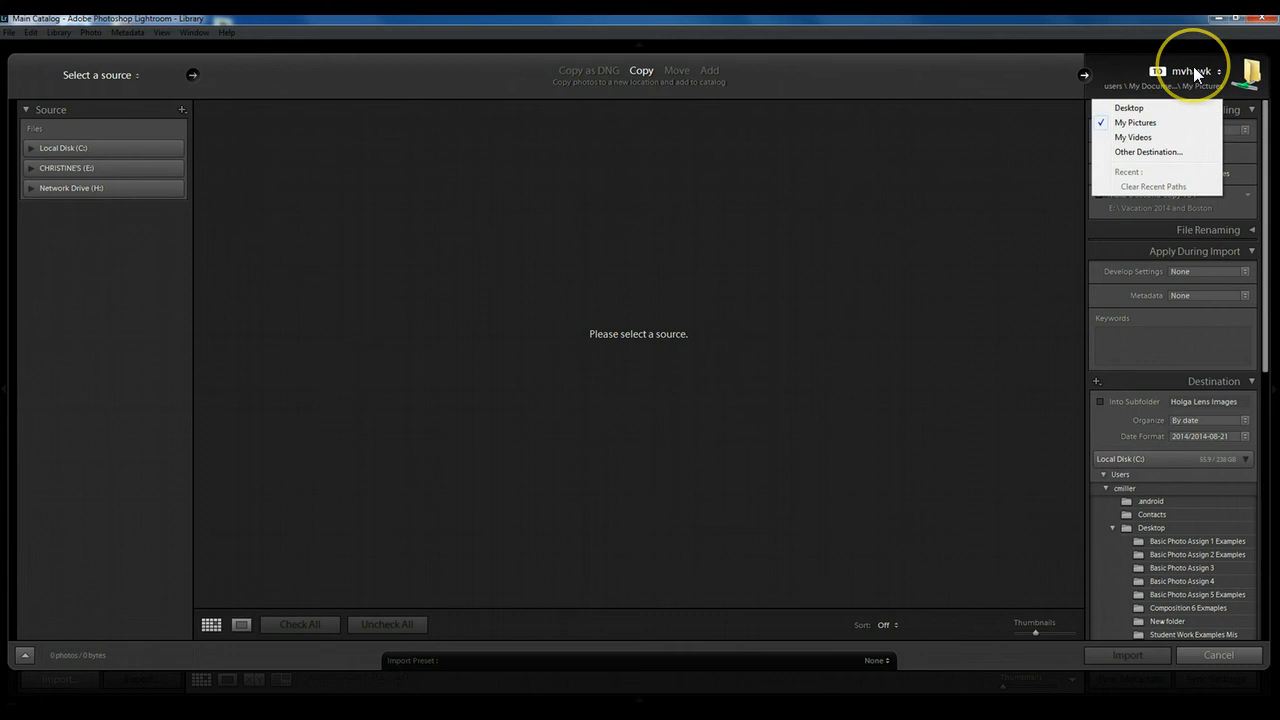
pyautogui.click(1150, 152)
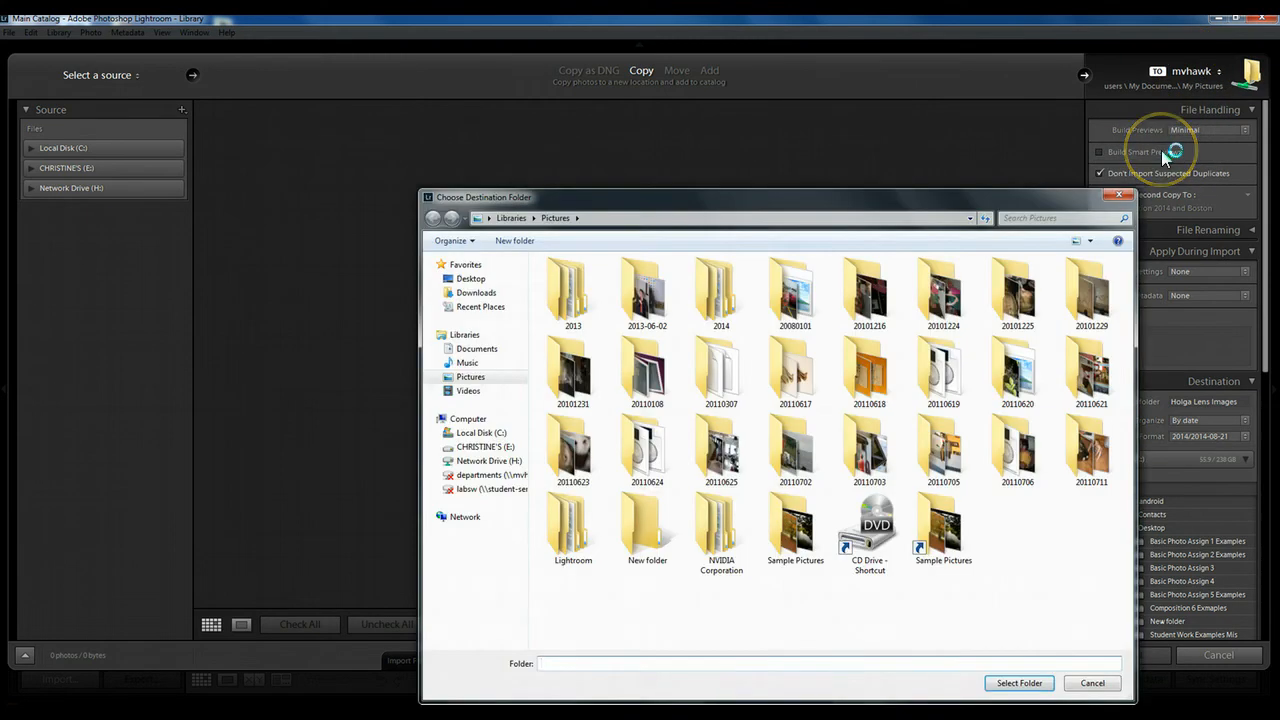
pyautogui.click(1119, 196)
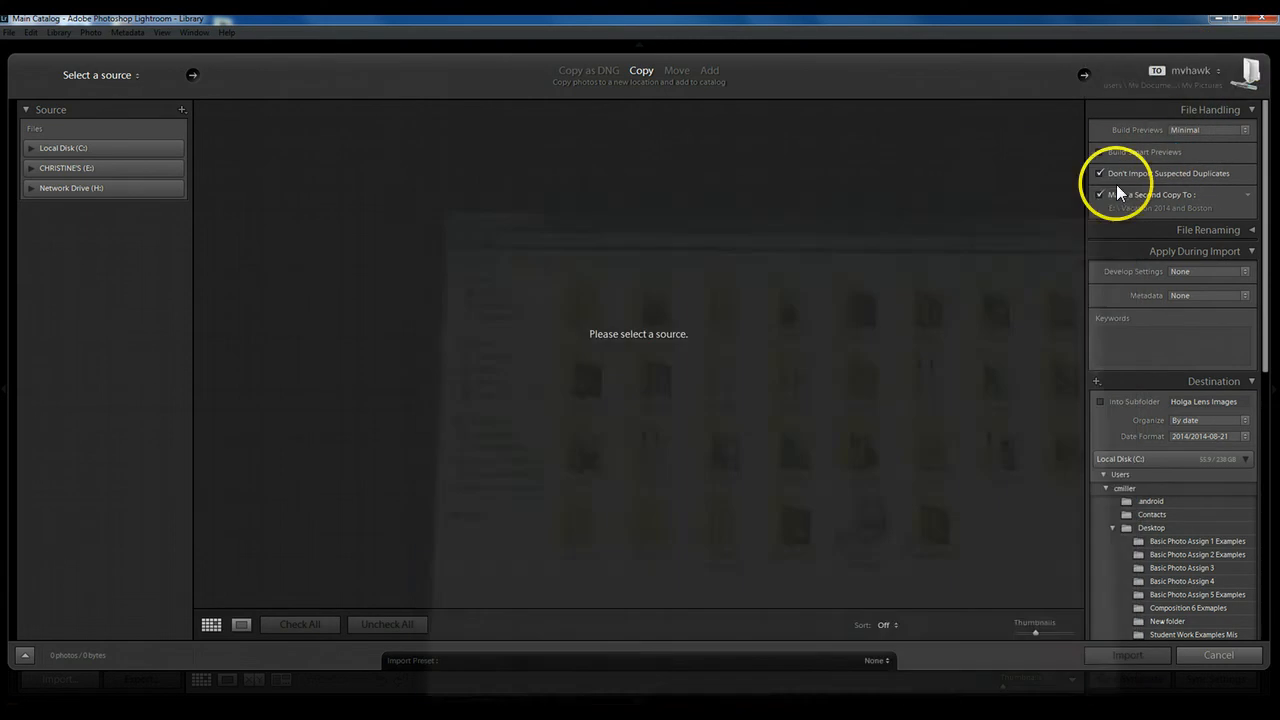
pyautogui.click(1185, 70)
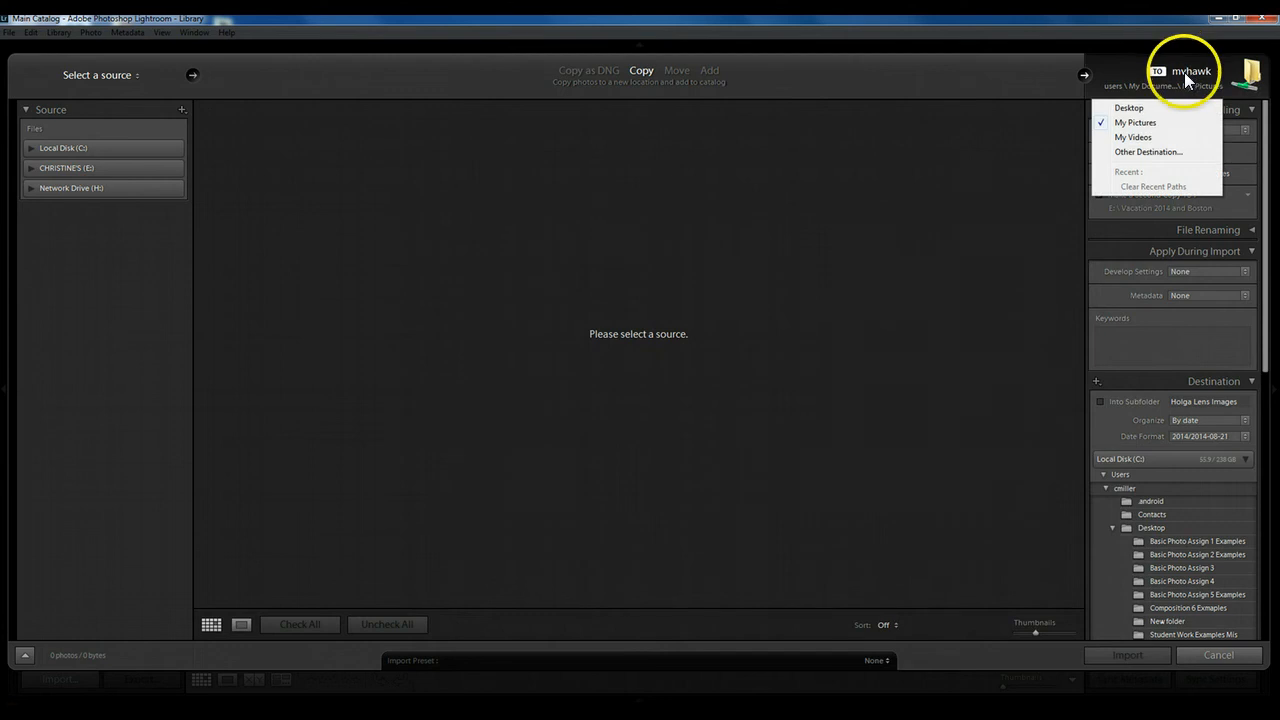
pyautogui.click(1140, 122)
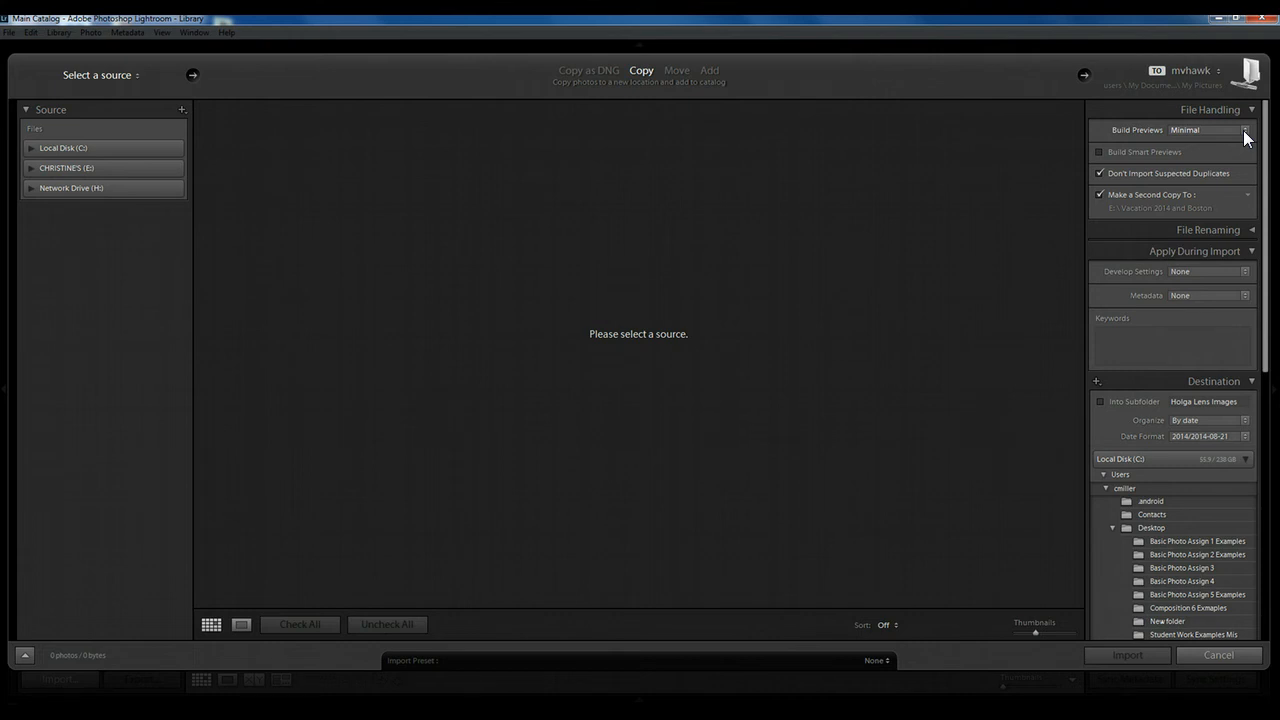
# Try toggling Build Smart Previews and Don't Import Suspected Duplicates, restoring both to their original settings.
pyautogui.click(1121, 162)
pyautogui.click(1123, 154)
pyautogui.click(1107, 174)
pyautogui.click(1099, 173)
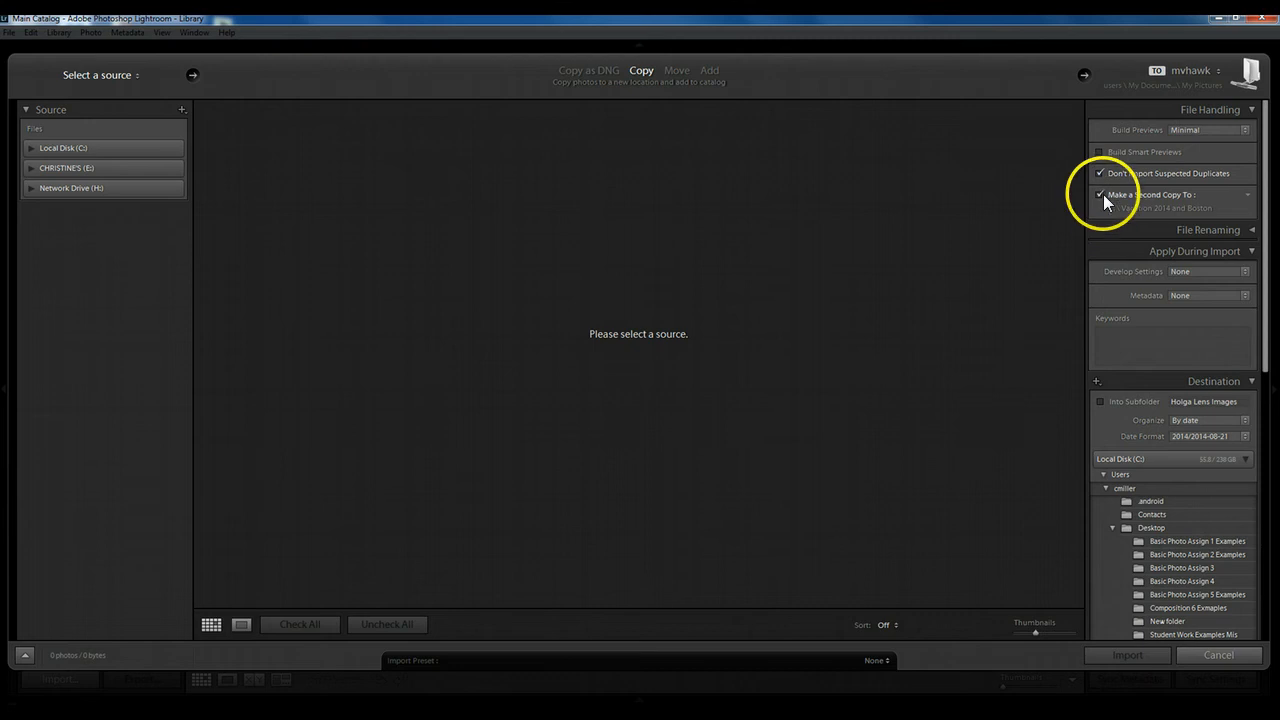
# Turn off making a second copy of the imported photos.
pyautogui.click(1100, 194)
pyautogui.click(1100, 196)
pyautogui.click(1100, 194)
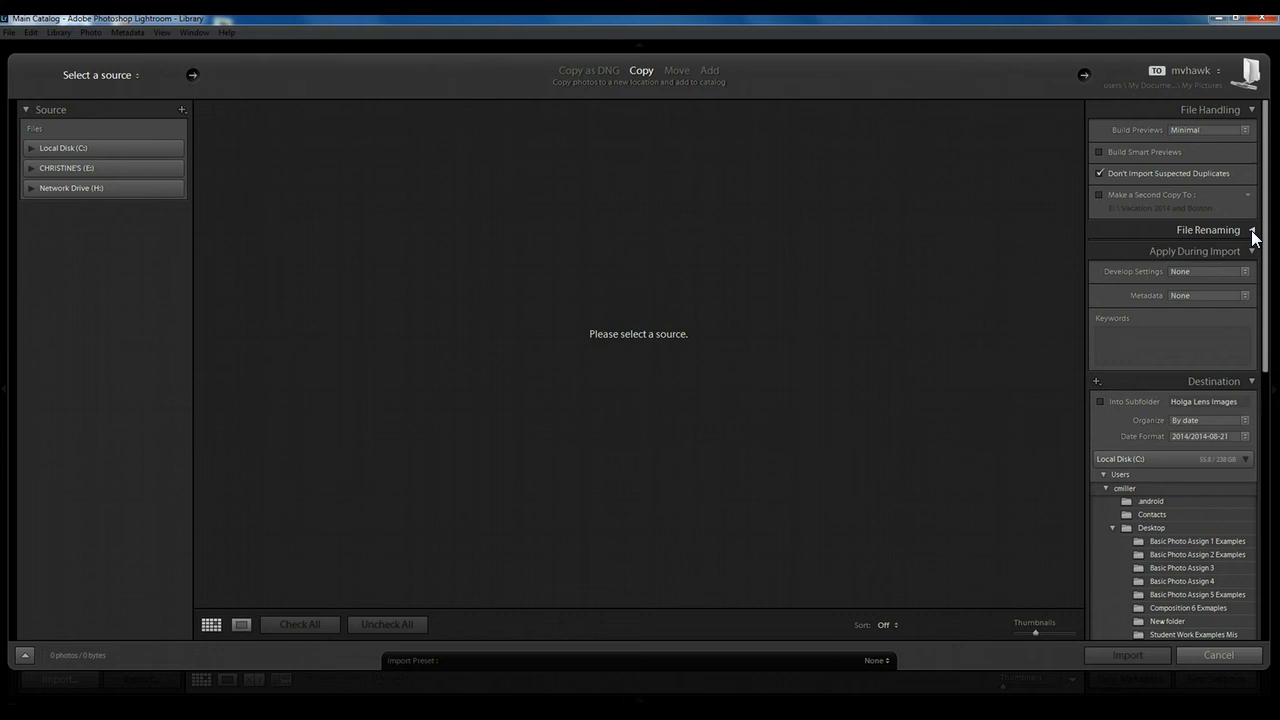
# Enable renaming of the imported files and open the filename template for editing.
pyautogui.click(1251, 230)
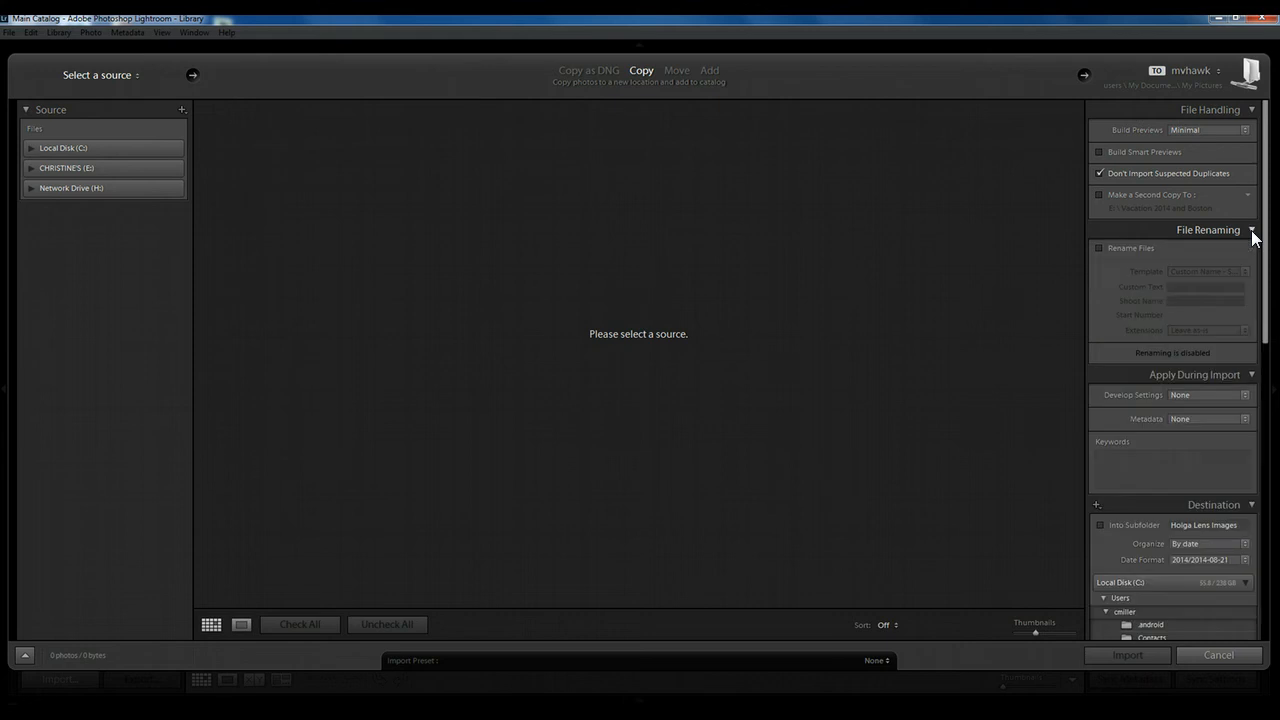
pyautogui.click(1099, 246)
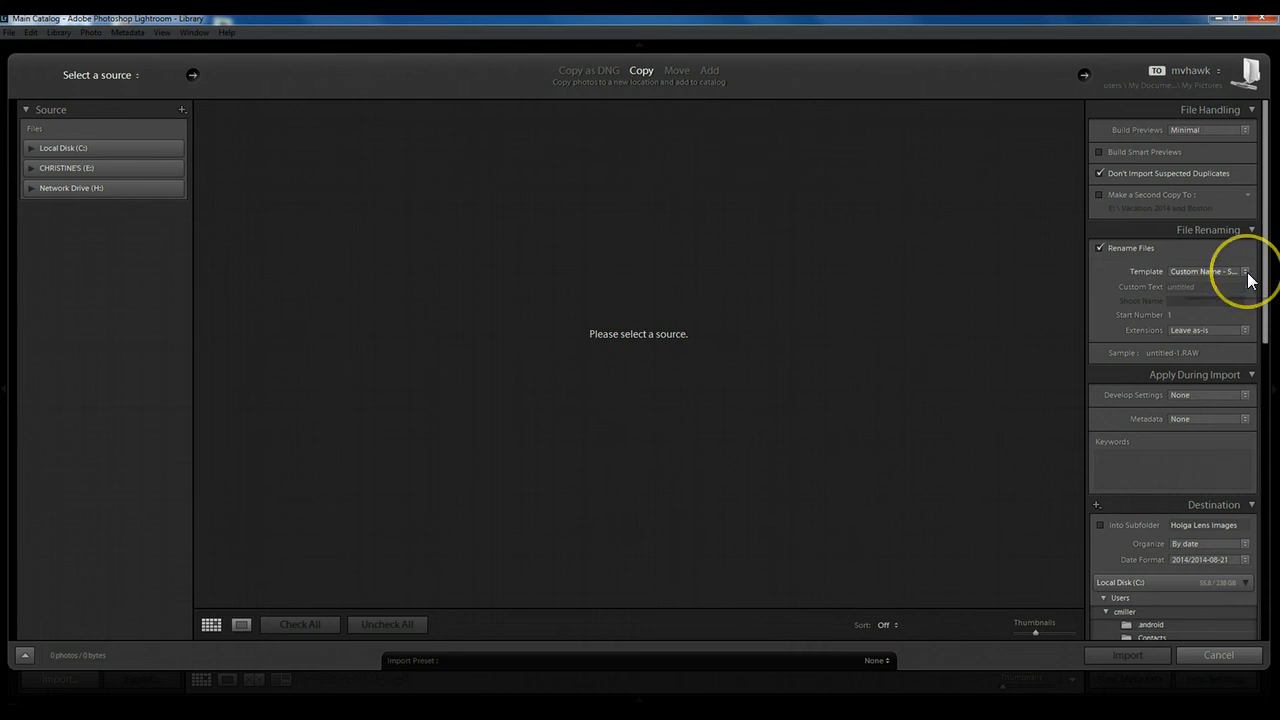
pyautogui.click(1245, 271)
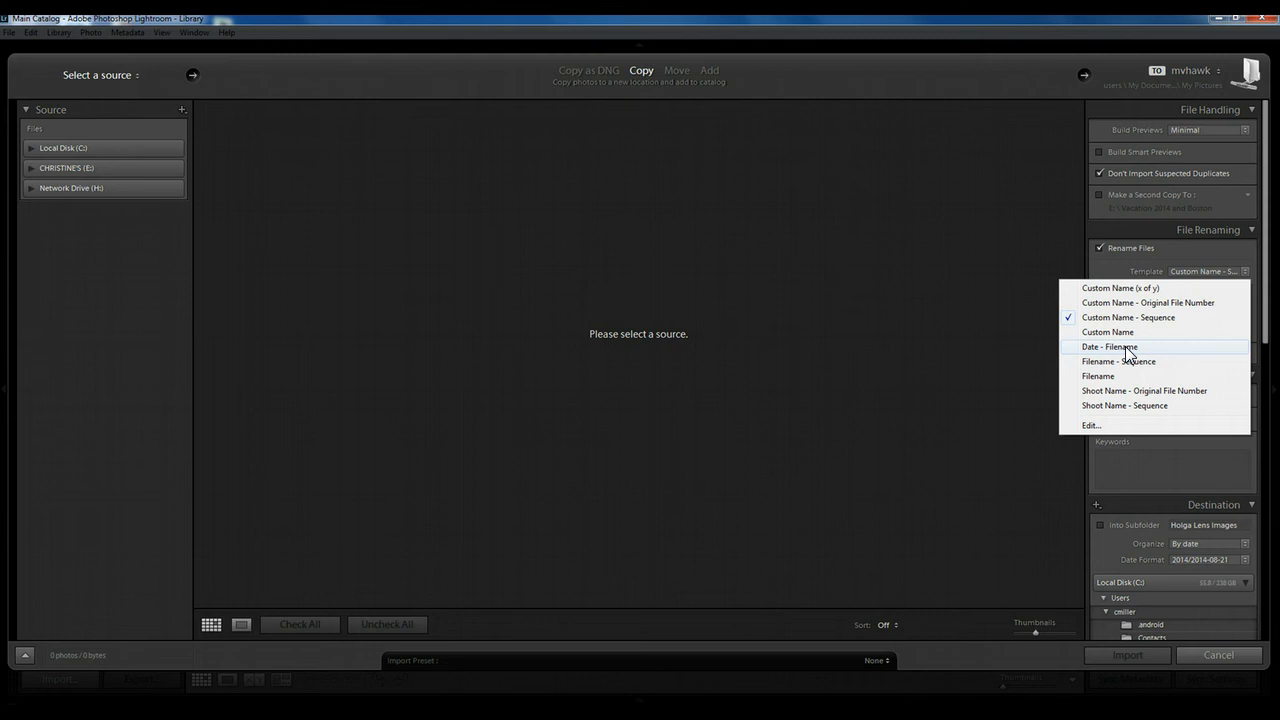
pyautogui.click(1091, 425)
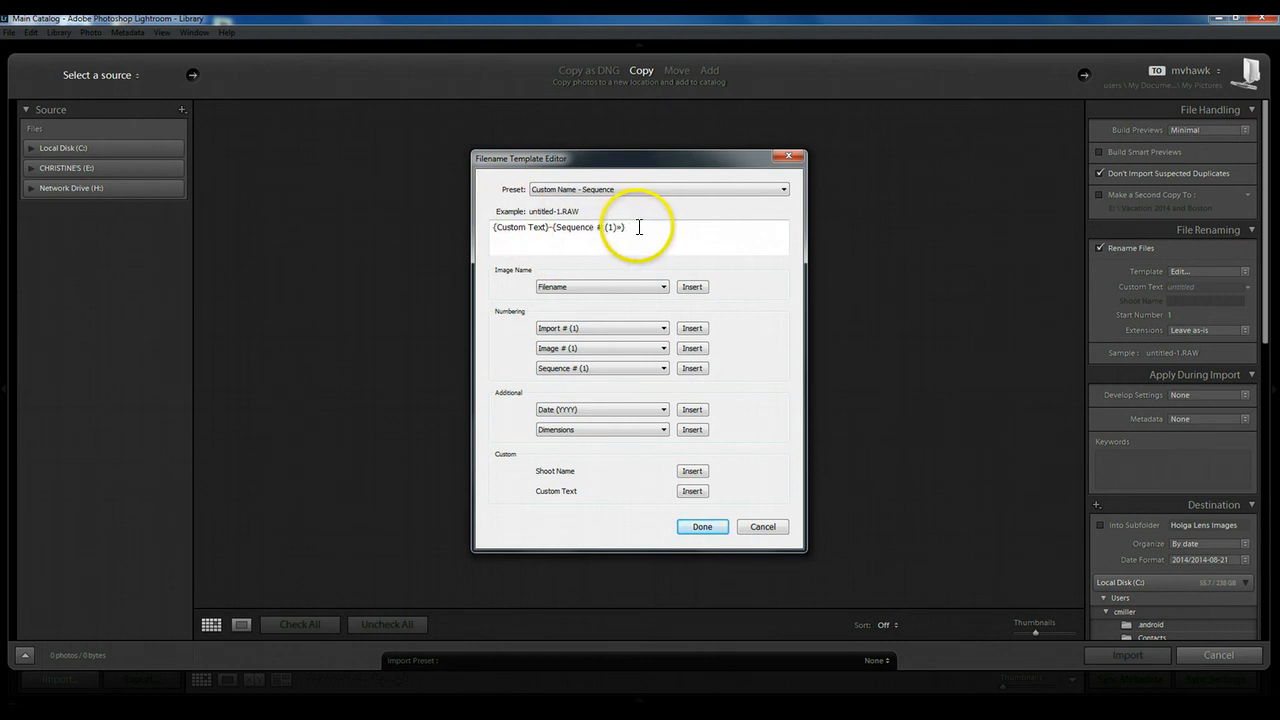
# Replace the whole filename template with the photographer's username followed by "_Boston_Harbor".
pyautogui.moveTo(633, 229); pyautogui.dragTo(471, 228)
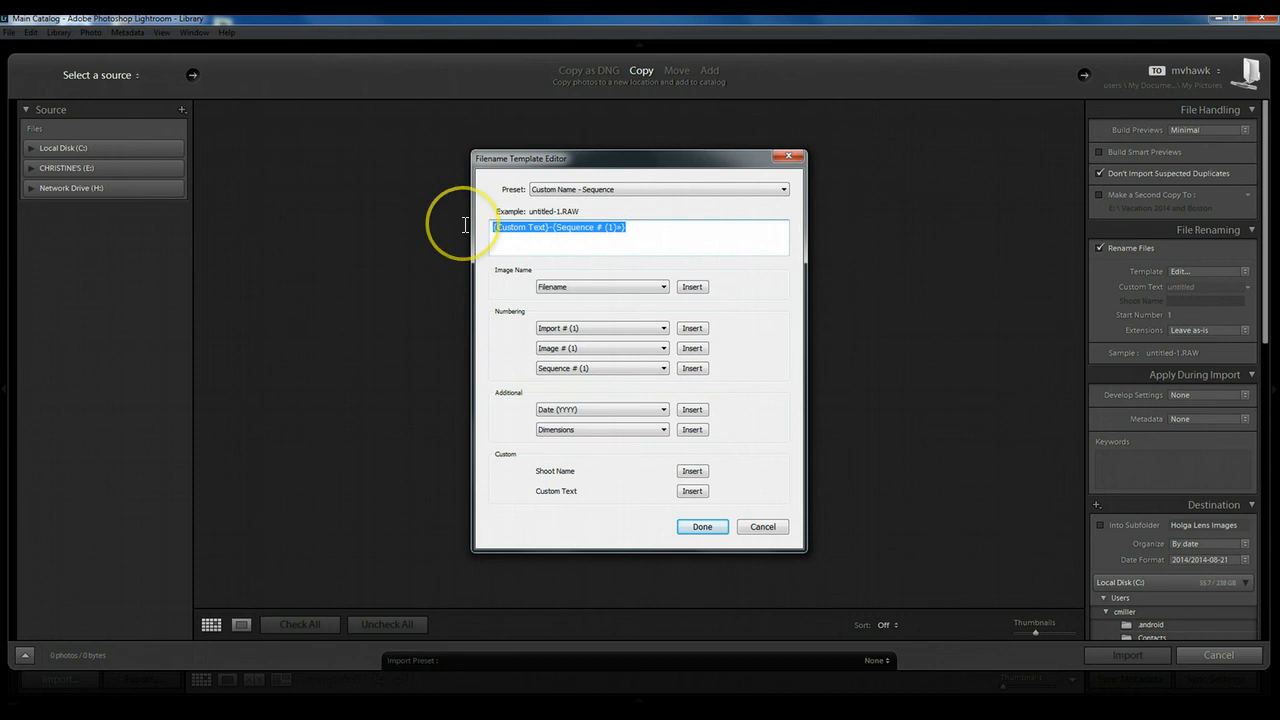
pyautogui.write('cmiller')
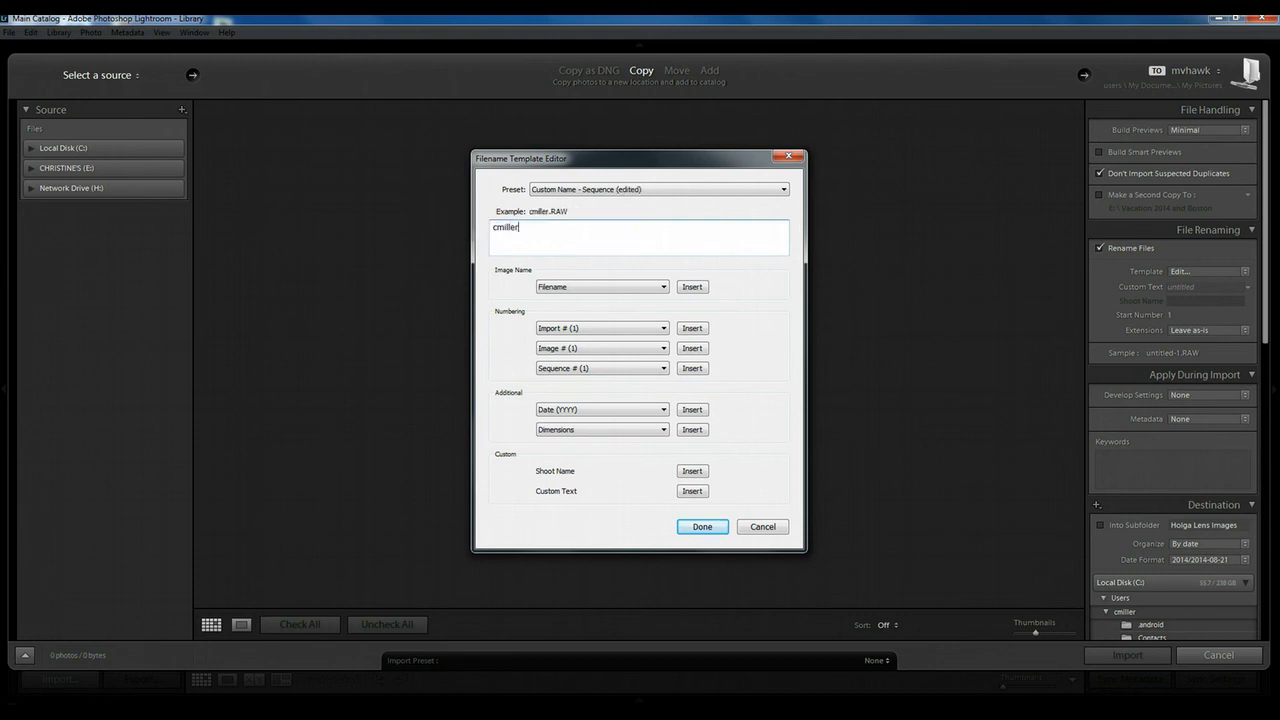
pyautogui.write('_Boston')
pyautogui.write(' Ha')
pyautogui.press('BackSpace')
pyautogui.press('BackSpace')
pyautogui.press('BackSpace')
pyautogui.write('_Harbor')
# Append the five-digit Sequence # (00001) token to the filename template and accept the template.
pyautogui.click(662, 370)
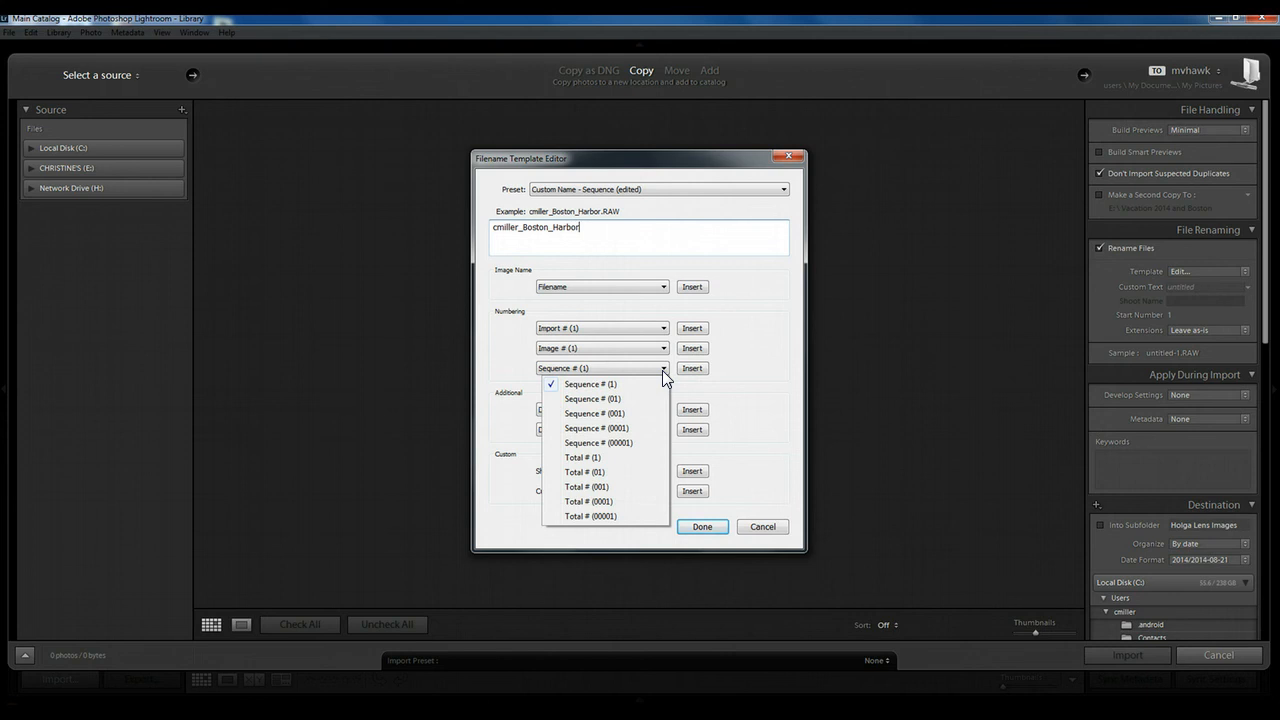
pyautogui.click(635, 442)
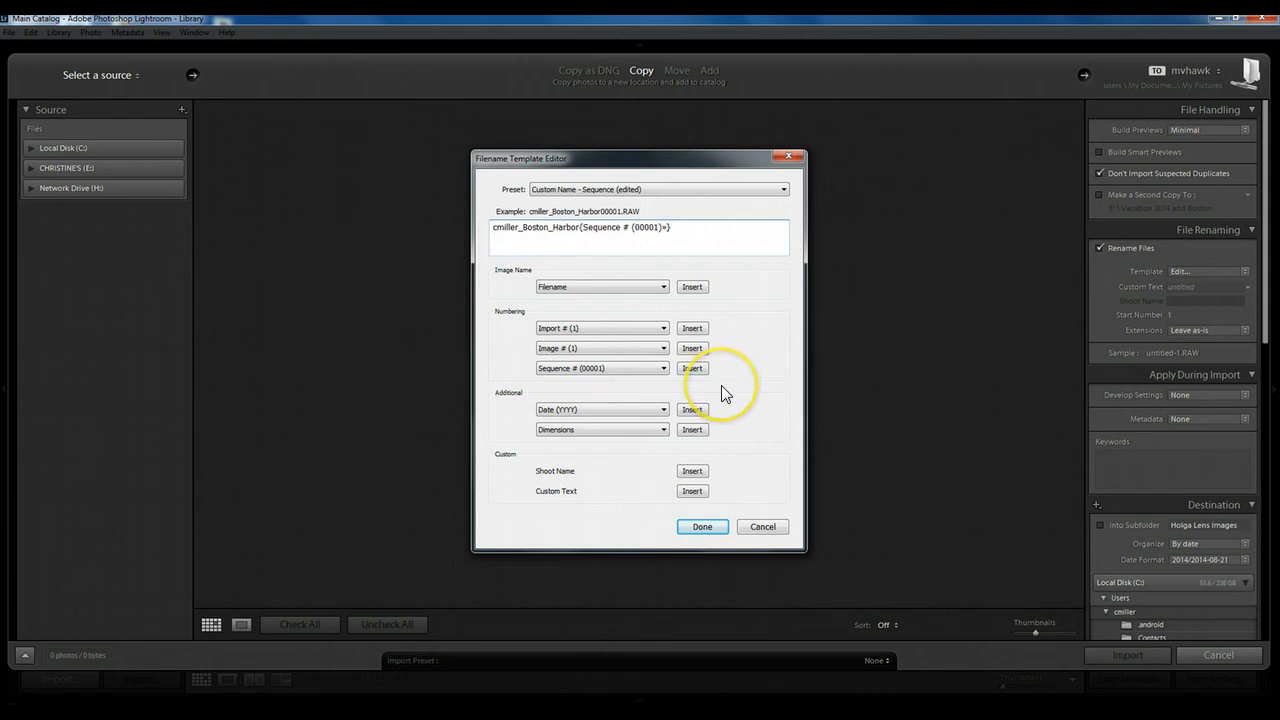
pyautogui.click(704, 528)
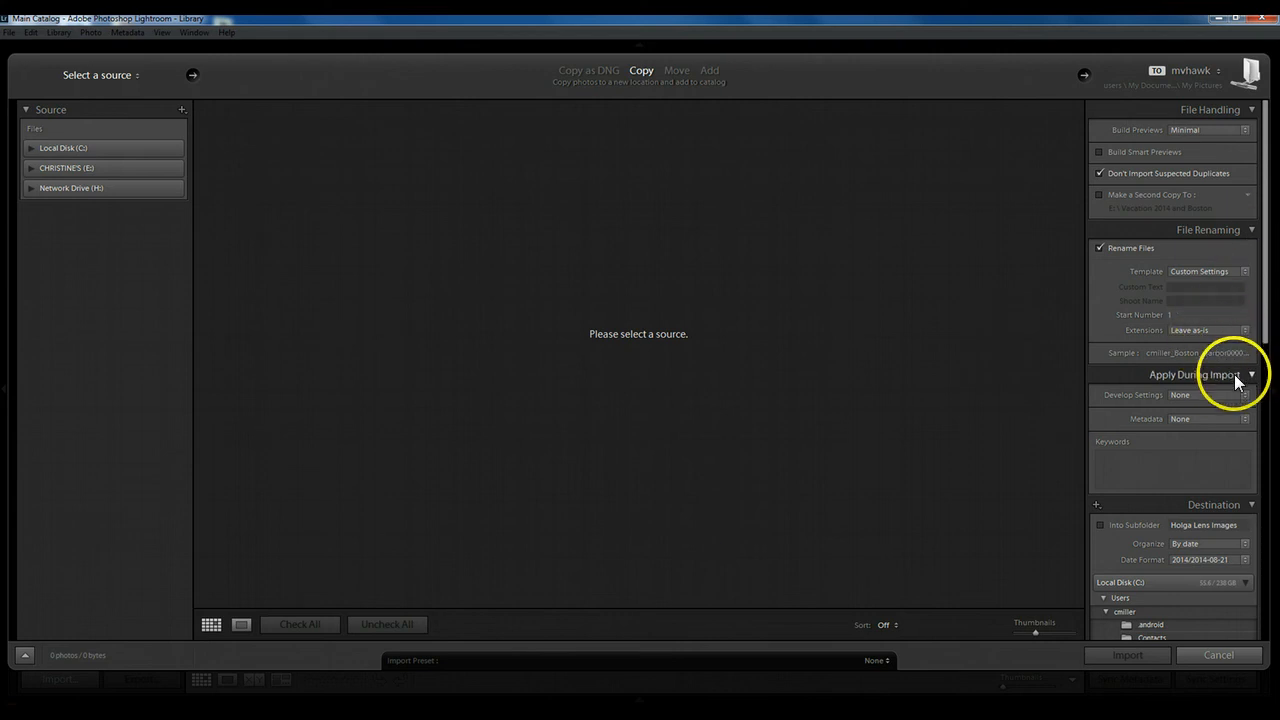
# Review the file extension and develop preset choices, keeping Leave as-is and None.
pyautogui.click(1246, 333)
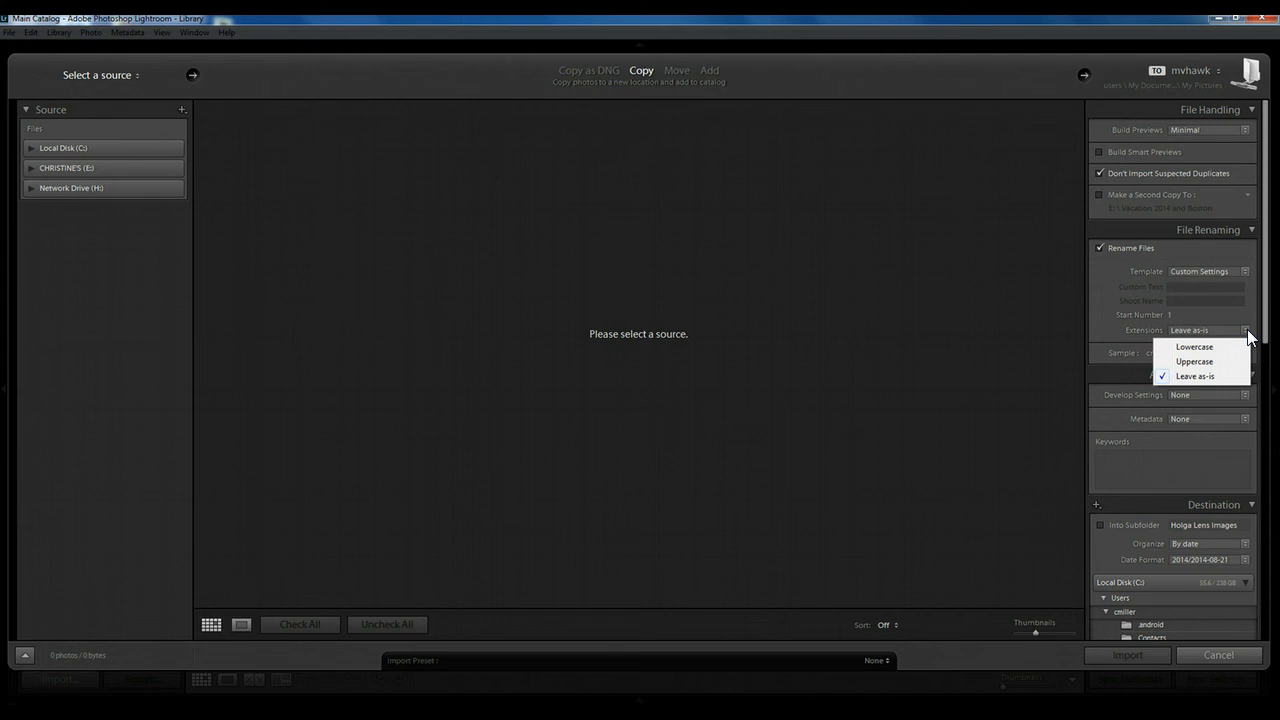
pyautogui.click(1247, 334)
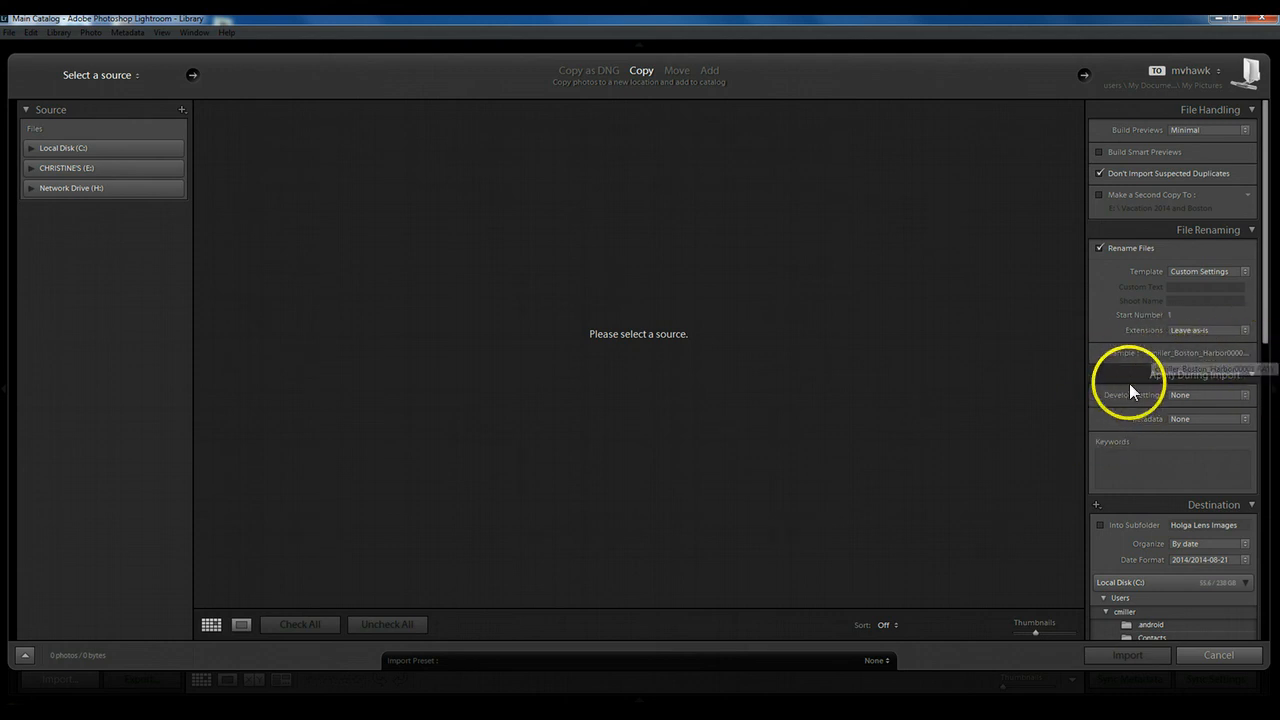
pyautogui.click(1245, 395)
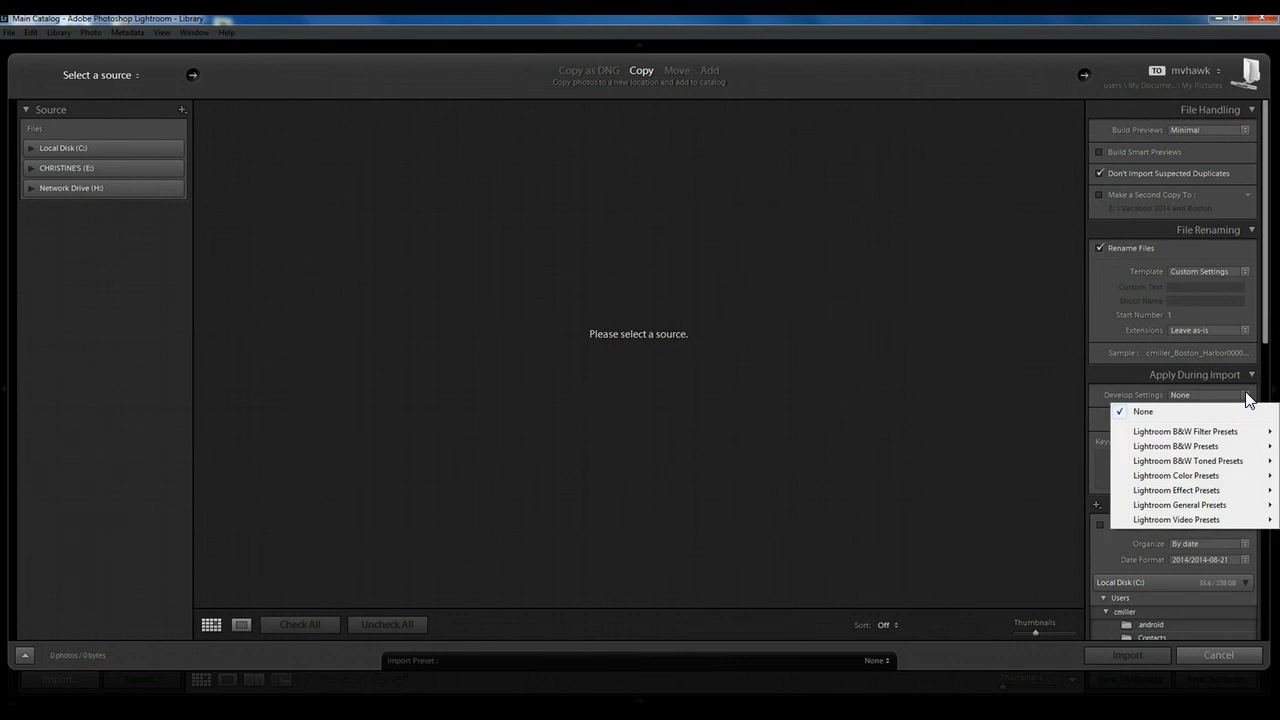
pyautogui.click(1229, 433)
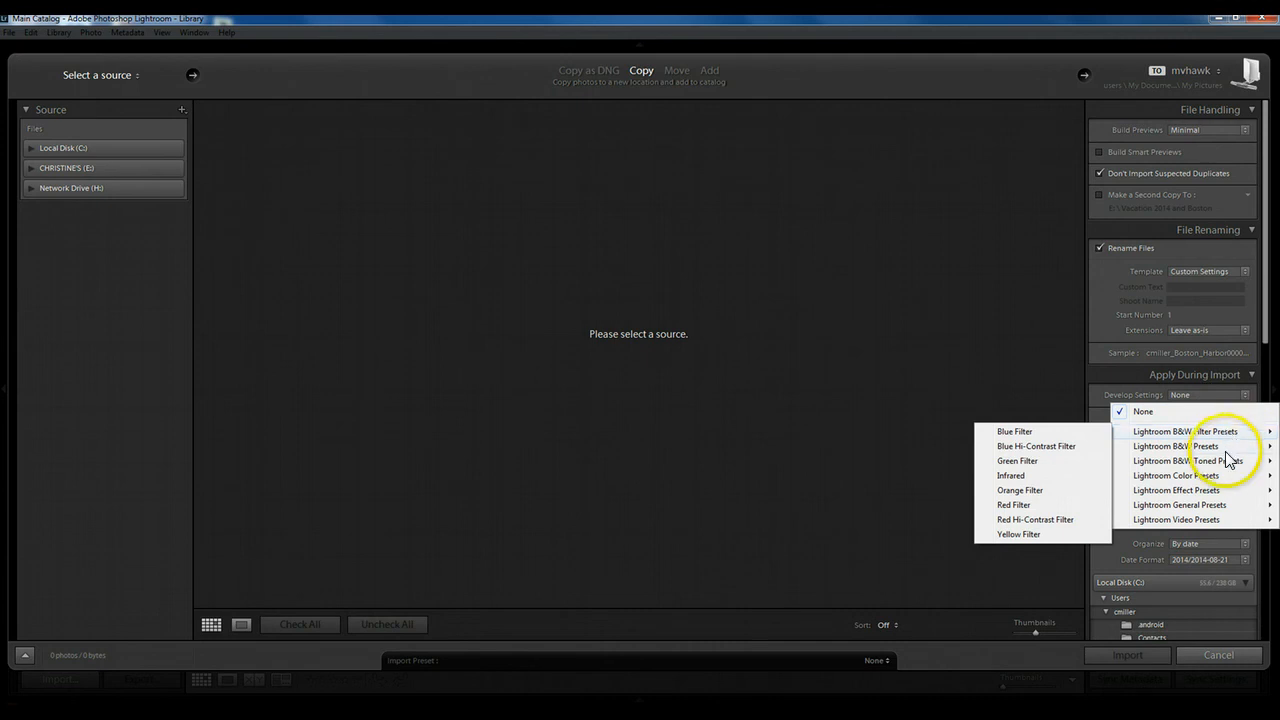
pyautogui.moveTo(1229, 465)
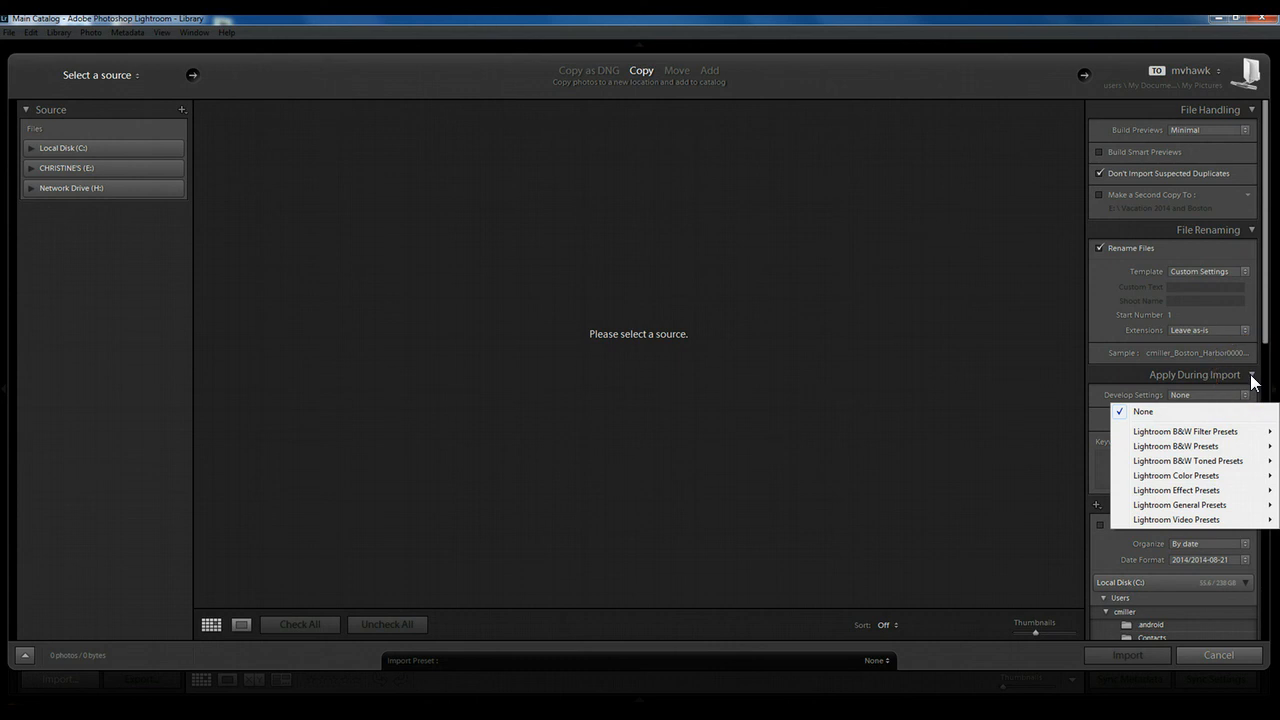
pyautogui.click(1097, 399)
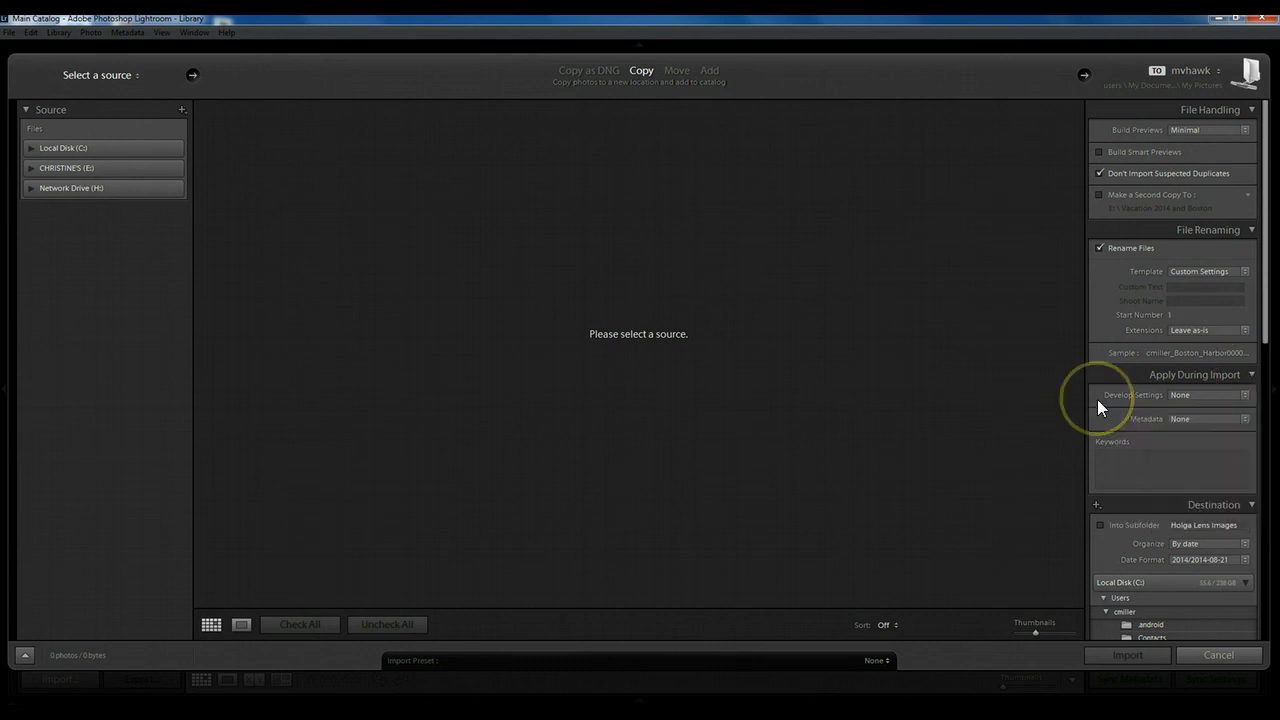
# Examine the fields in the metadata preset editor and cancel saving them as a new preset.
pyautogui.click(1245, 421)
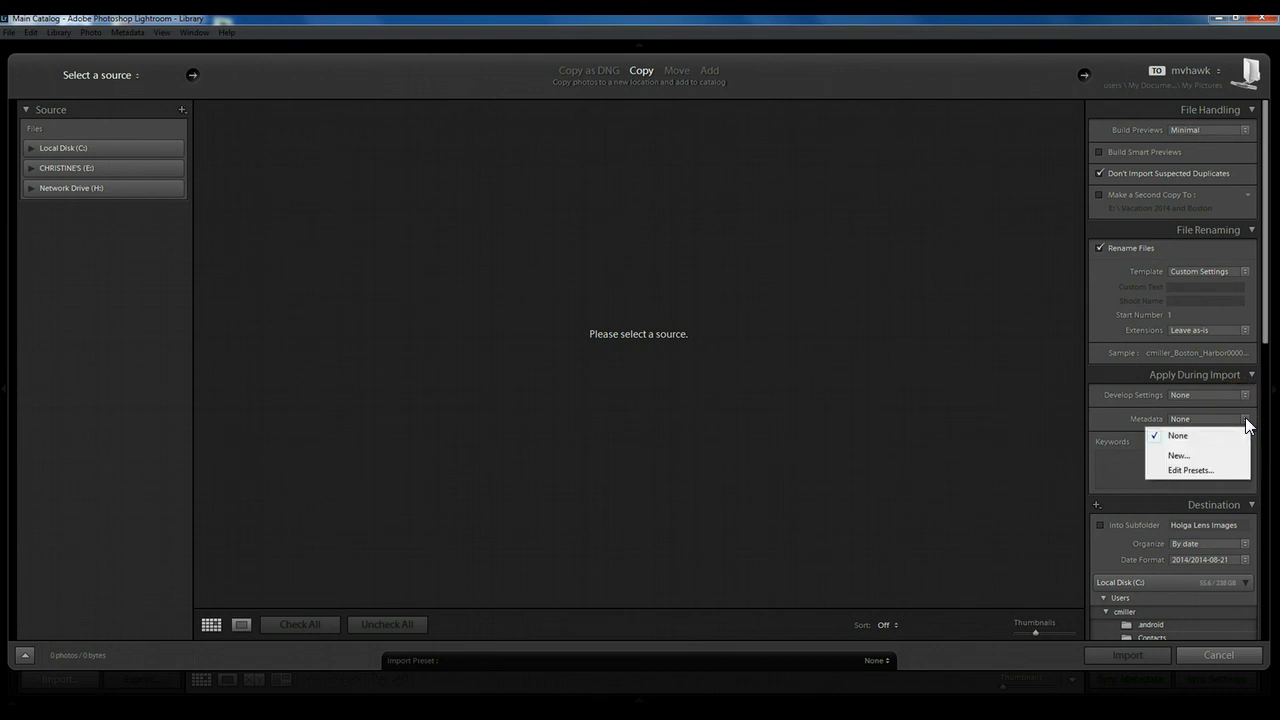
pyautogui.click(1191, 471)
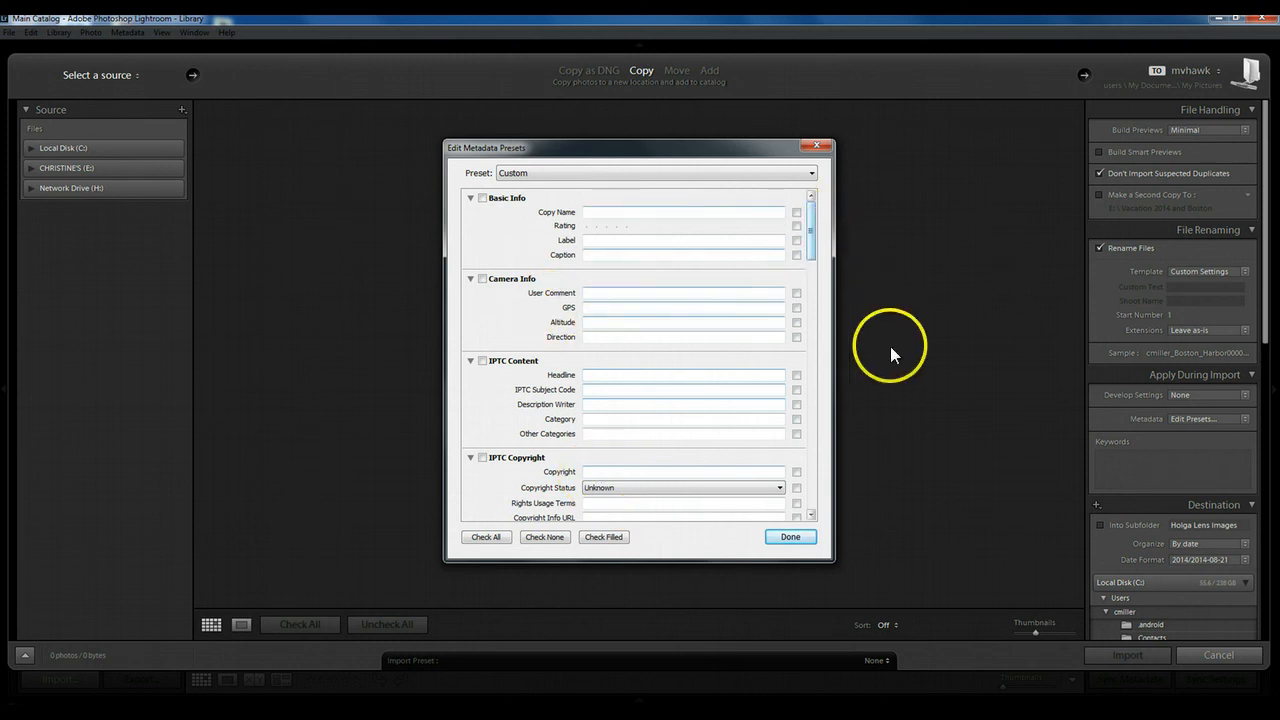
pyautogui.moveTo(808, 251); pyautogui.dragTo(816, 302)
pyautogui.moveTo(816, 302); pyautogui.dragTo(810, 202)
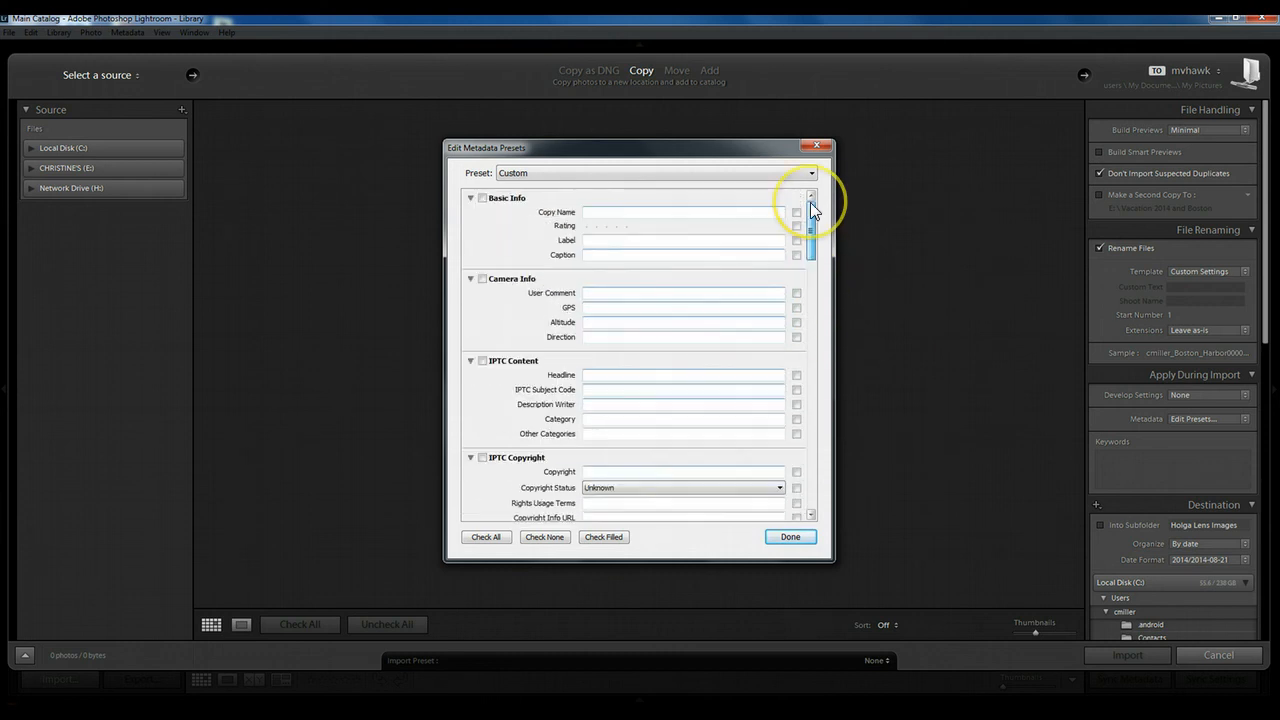
pyautogui.click(681, 419)
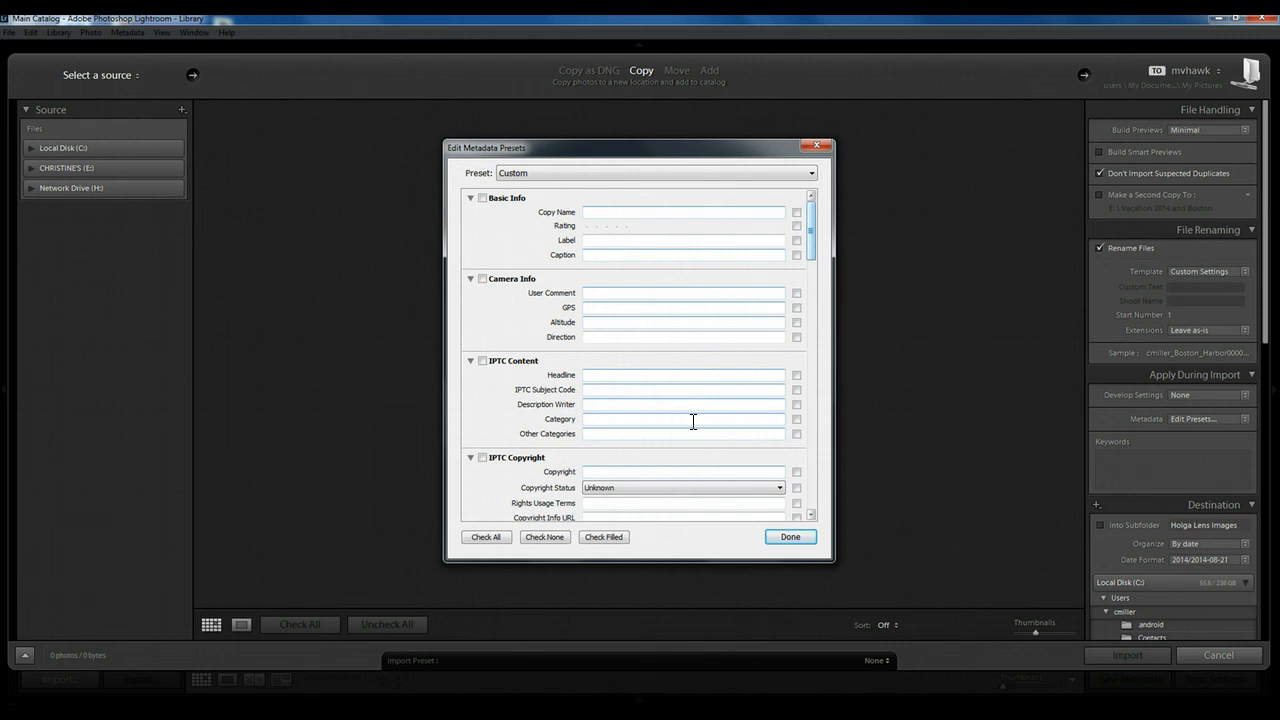
pyautogui.click(787, 536)
pyautogui.click(790, 537)
pyautogui.click(733, 368)
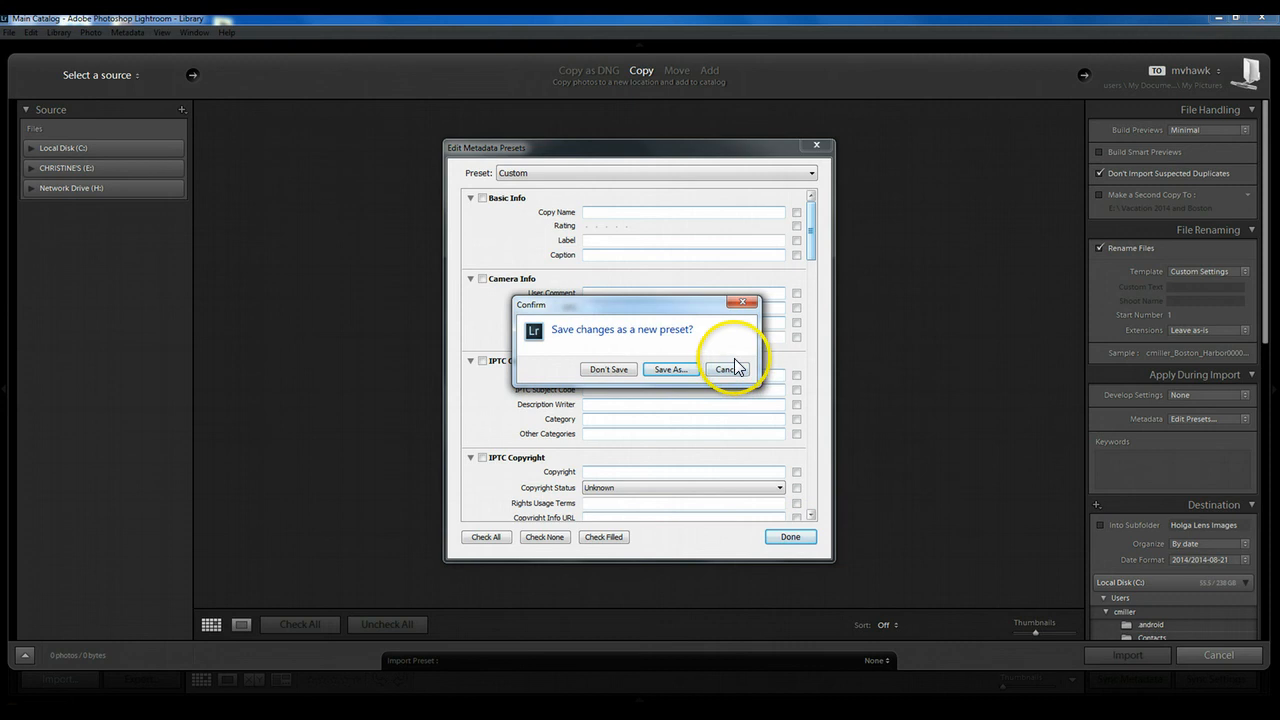
pyautogui.click(726, 372)
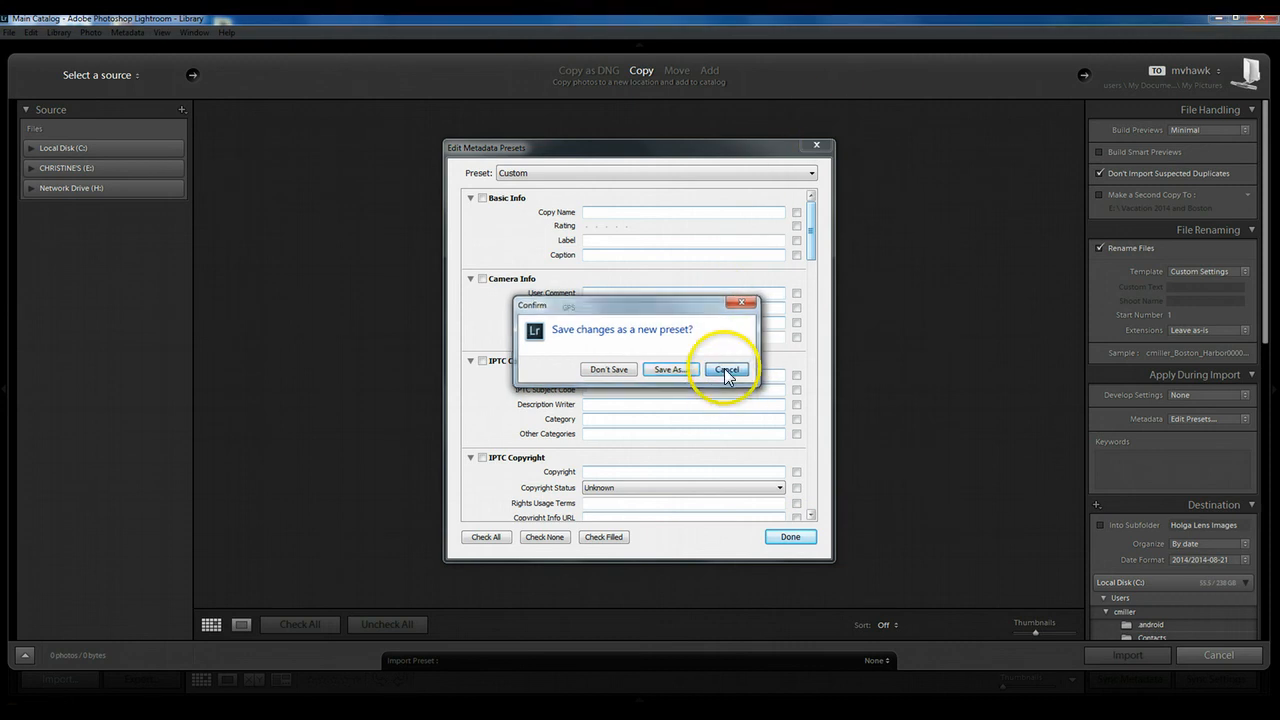
# Close the metadata preset editor and set the import destination to the epson folder on Local Disk (C:).
pyautogui.click(817, 145)
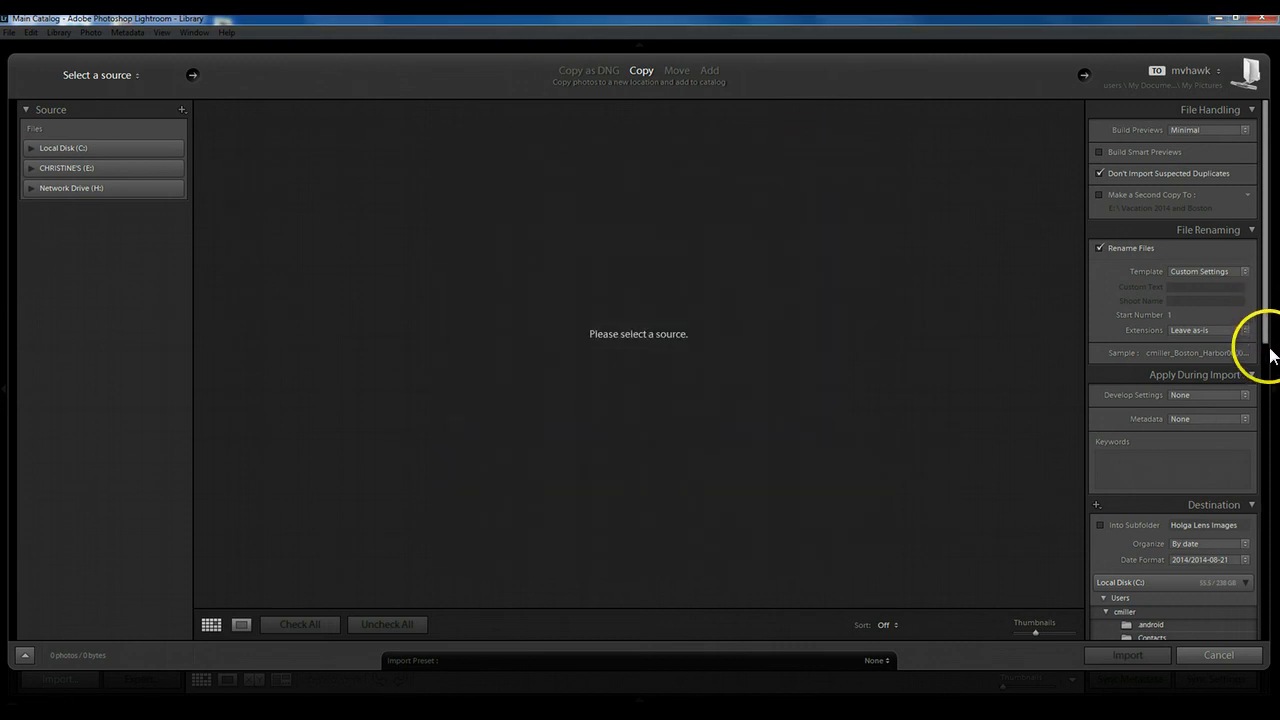
pyautogui.moveTo(1268, 330); pyautogui.dragTo(1270, 443)
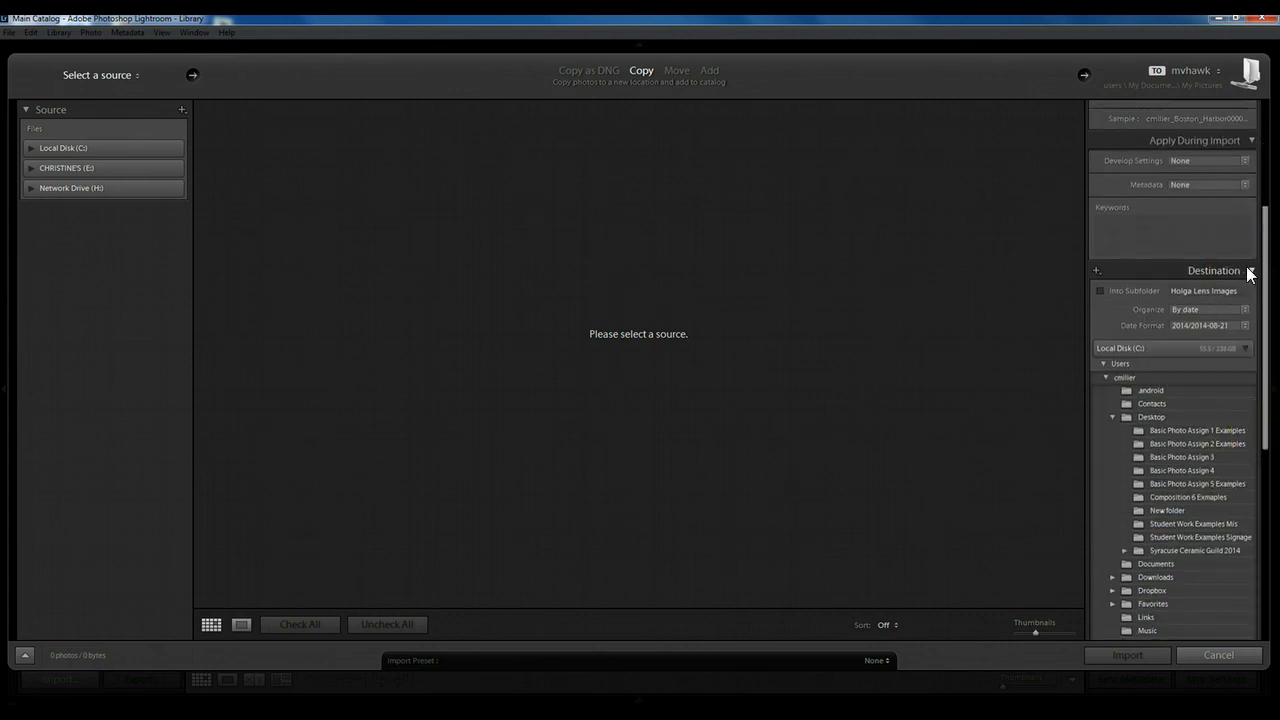
pyautogui.click(1246, 355)
pyautogui.click(1246, 371)
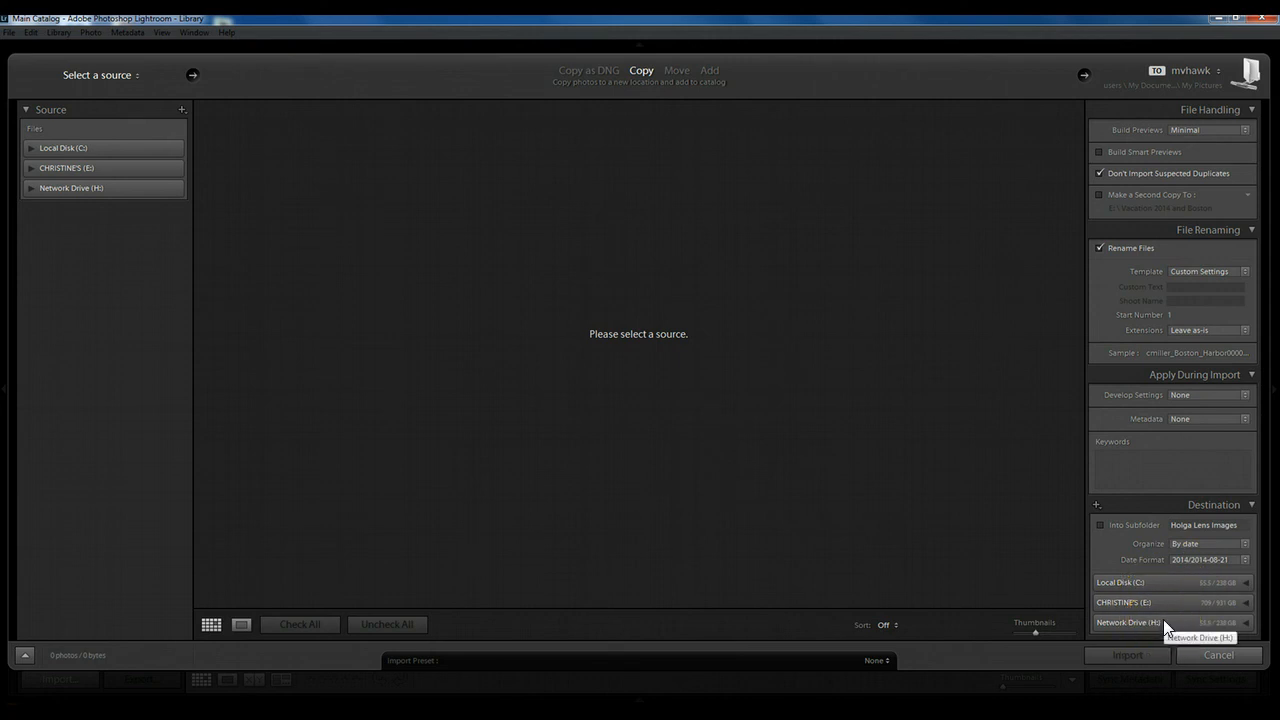
pyautogui.click(1231, 581)
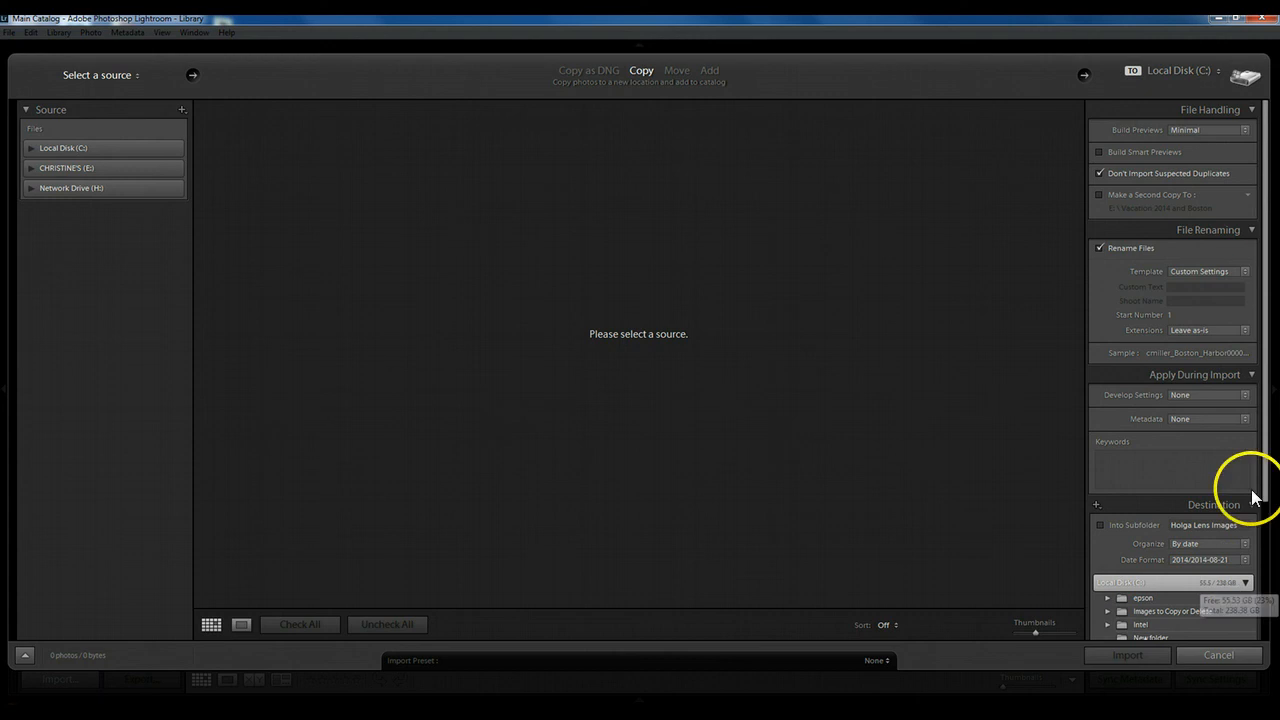
pyautogui.moveTo(1262, 457); pyautogui.dragTo(1266, 590)
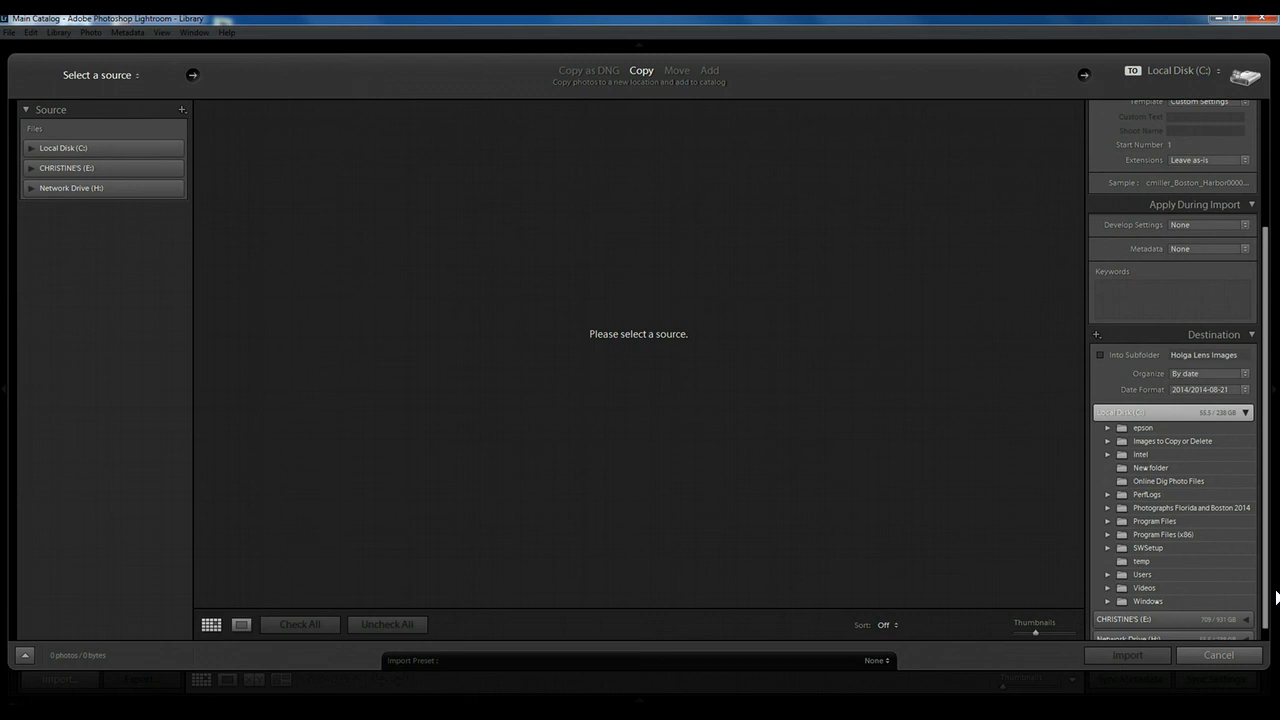
pyautogui.click(1141, 427)
pyautogui.click(1105, 428)
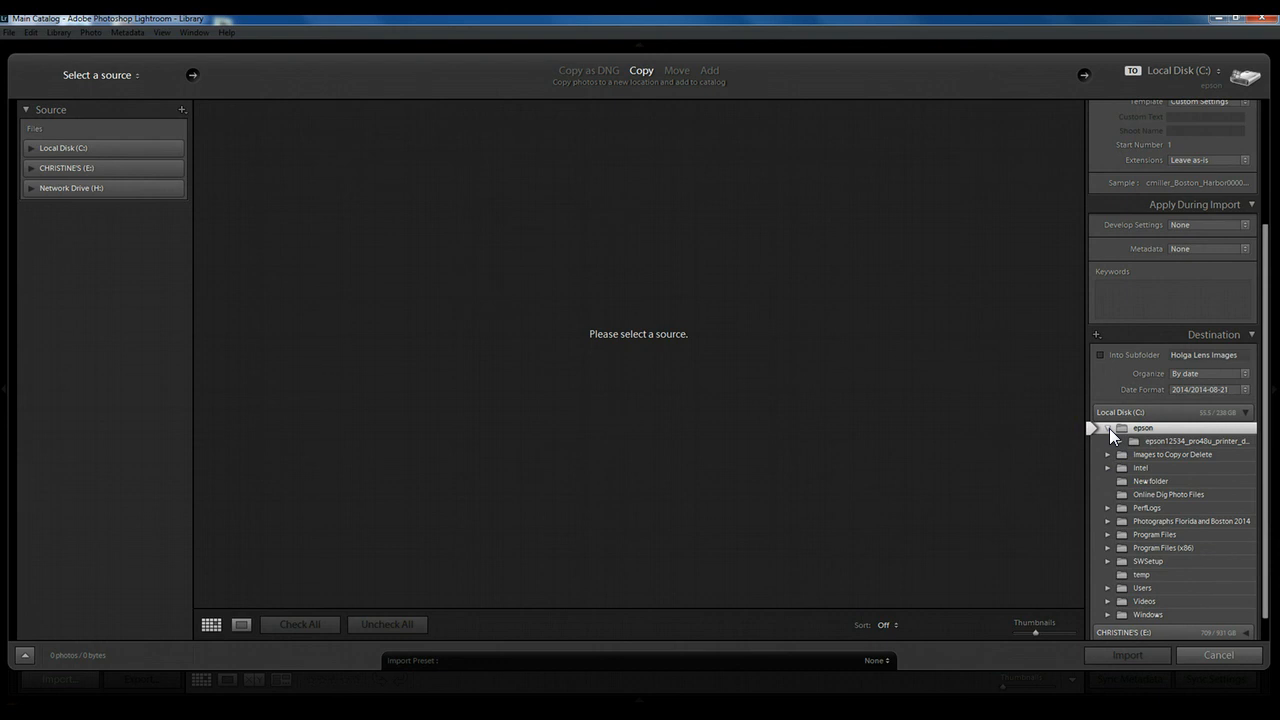
pyautogui.click(1109, 428)
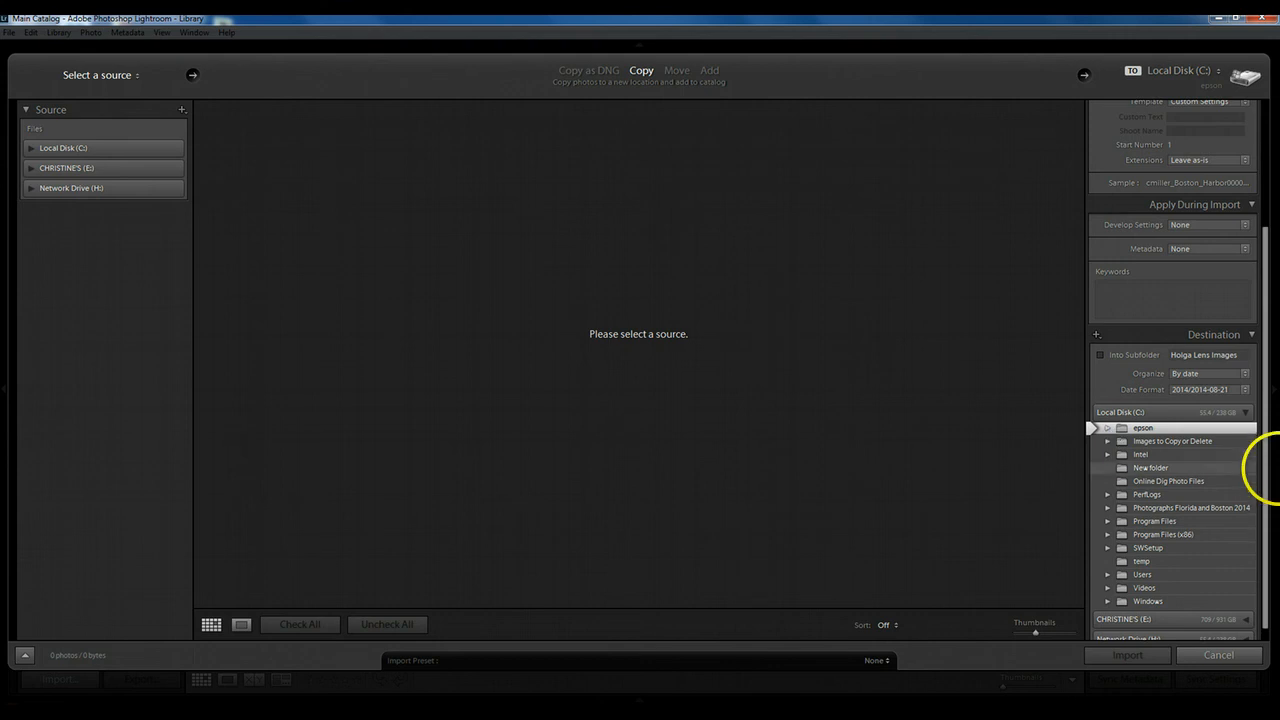
# Look over the copy import settings and switch the import method to Add, leaving the photos where they are.
pyautogui.moveTo(1274, 527); pyautogui.dragTo(1274, 543)
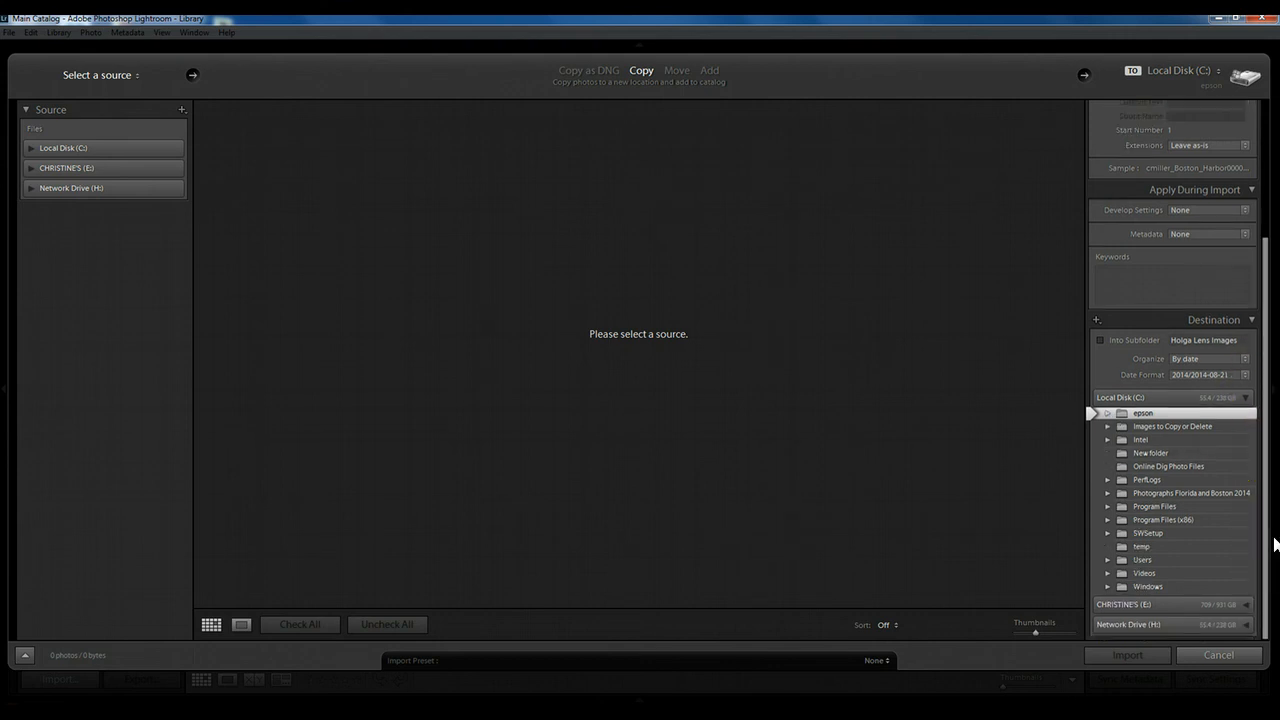
pyautogui.moveTo(1266, 534); pyautogui.dragTo(1257, 293)
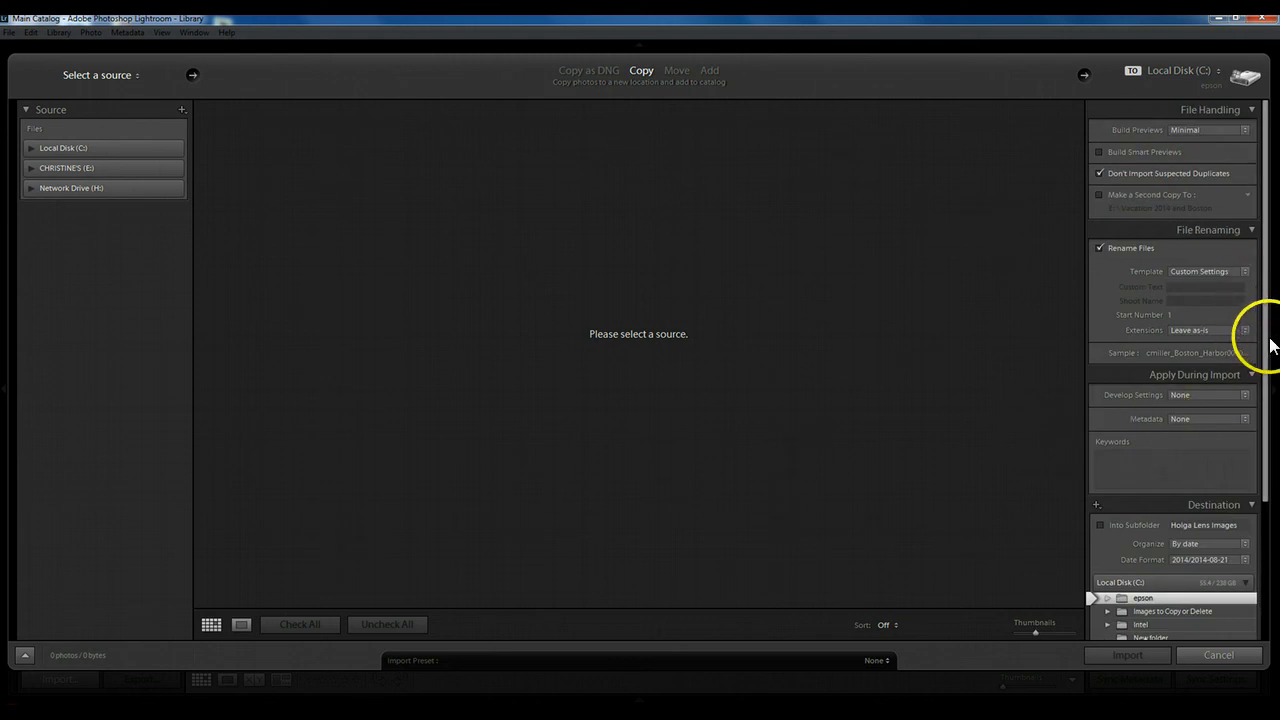
pyautogui.moveTo(1266, 357); pyautogui.dragTo(1266, 523)
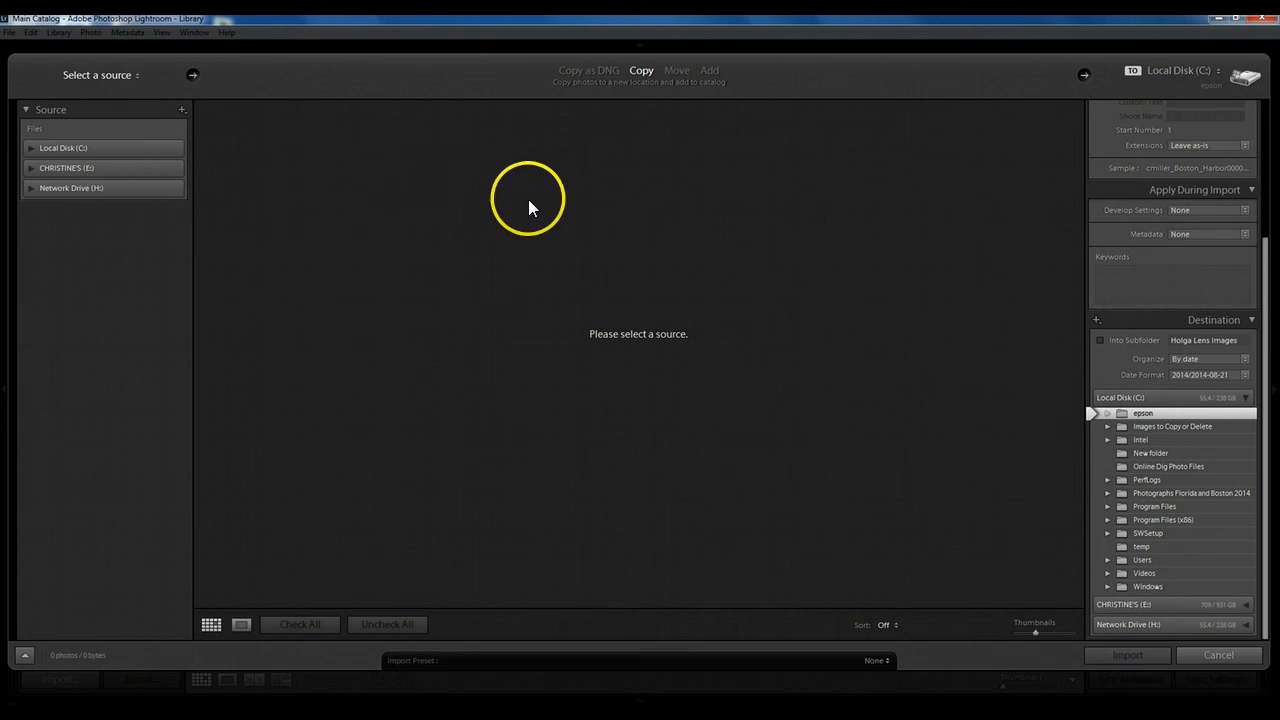
pyautogui.click(709, 70)
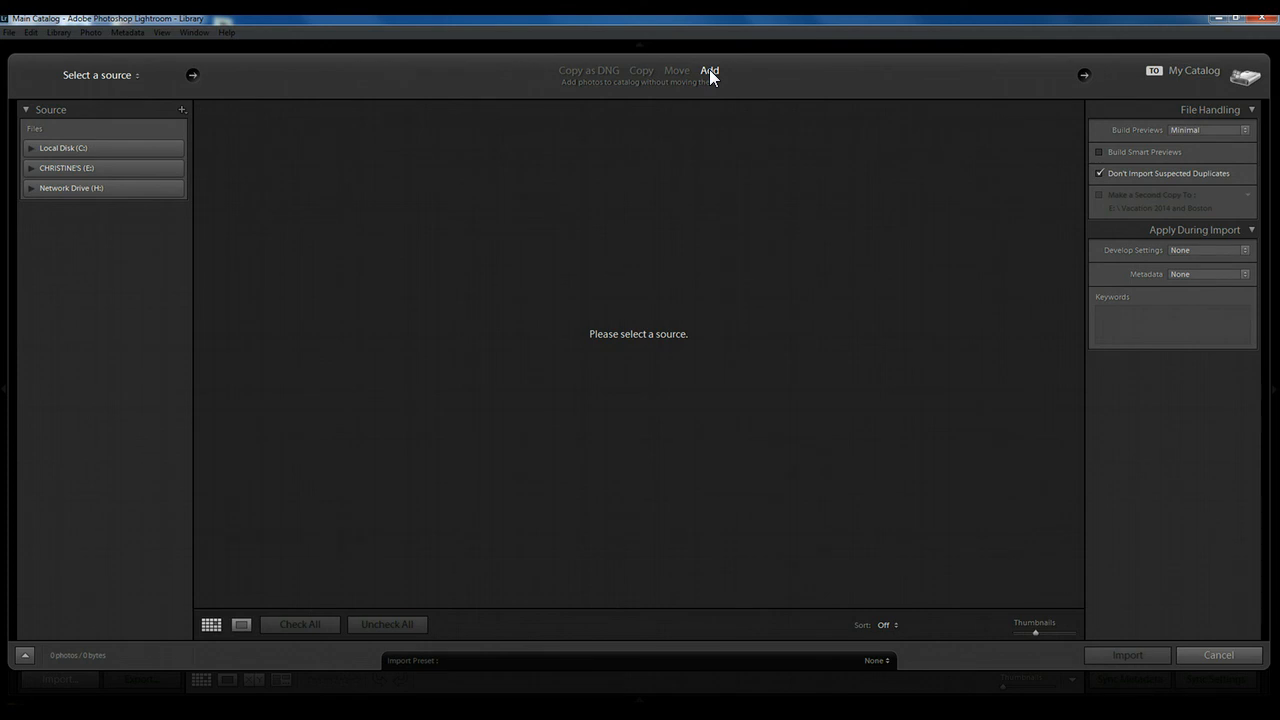
# Choose the 2013-08-15 folder inside Lightroom Catalog A, 2013 on drive E: as the import source.
pyautogui.click(32, 168)
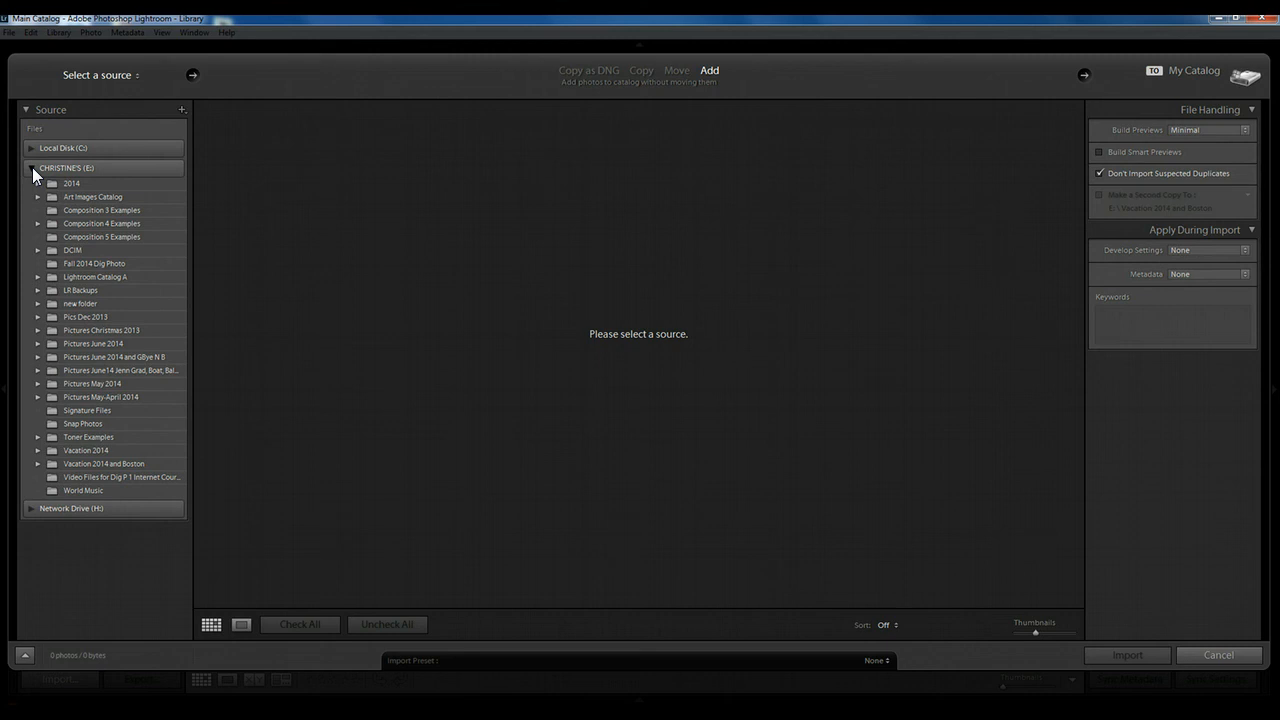
pyautogui.click(38, 276)
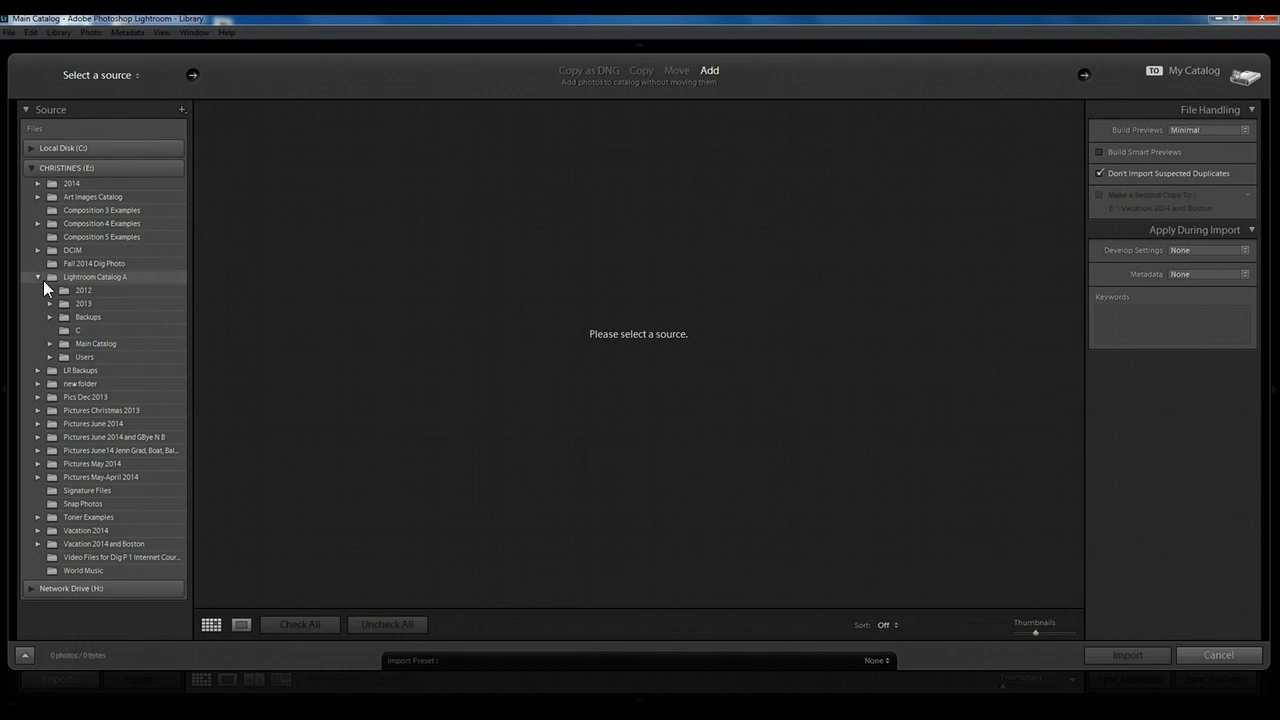
pyautogui.click(50, 303)
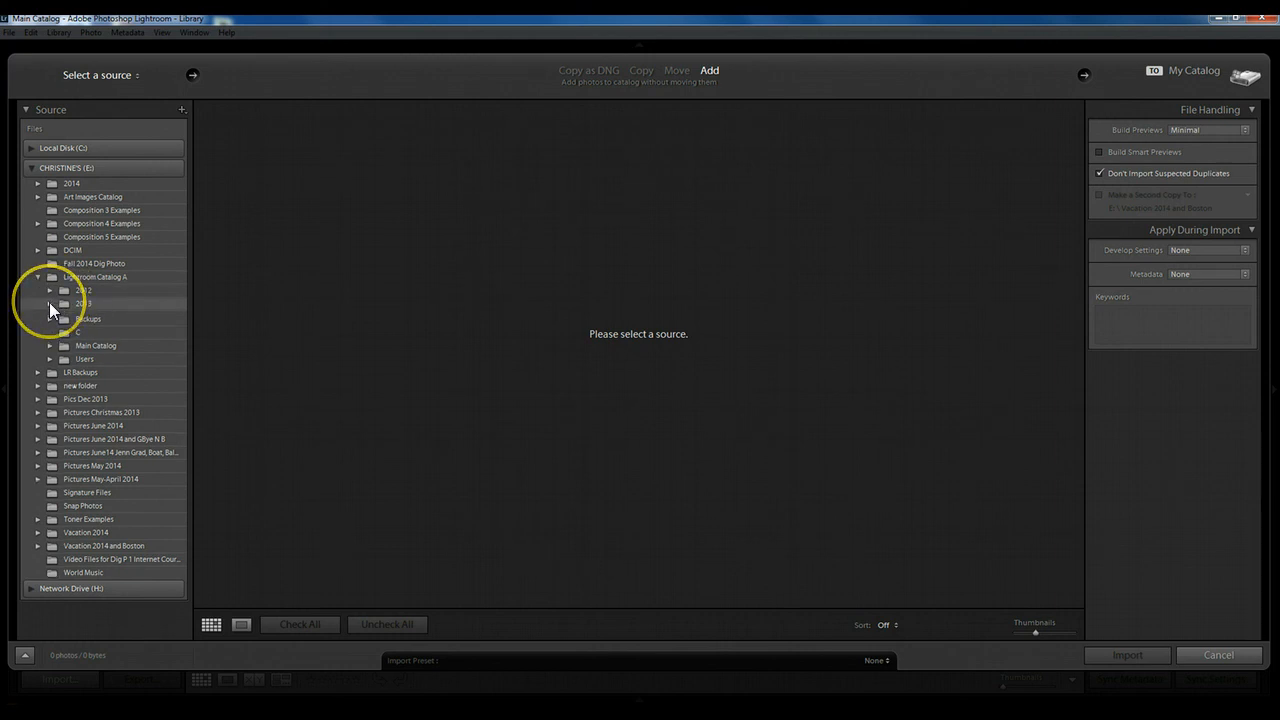
pyautogui.moveTo(9, 284); pyautogui.dragTo(14, 503)
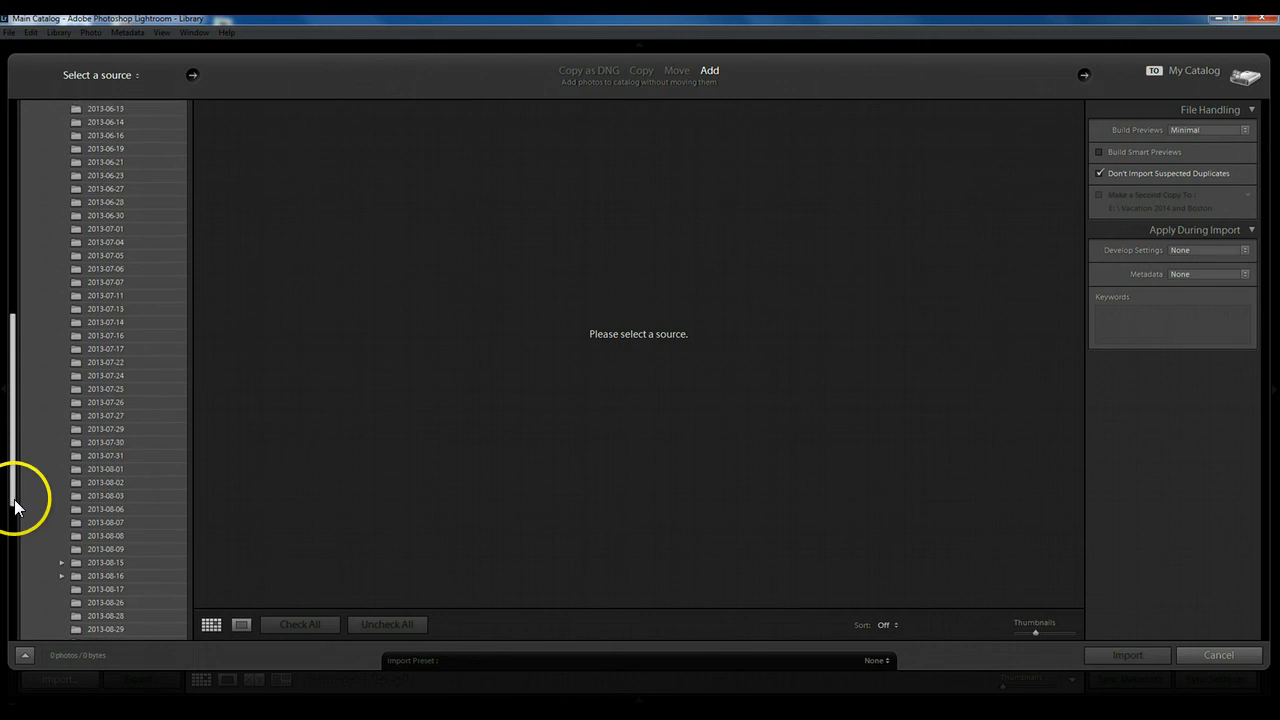
pyautogui.click(113, 562)
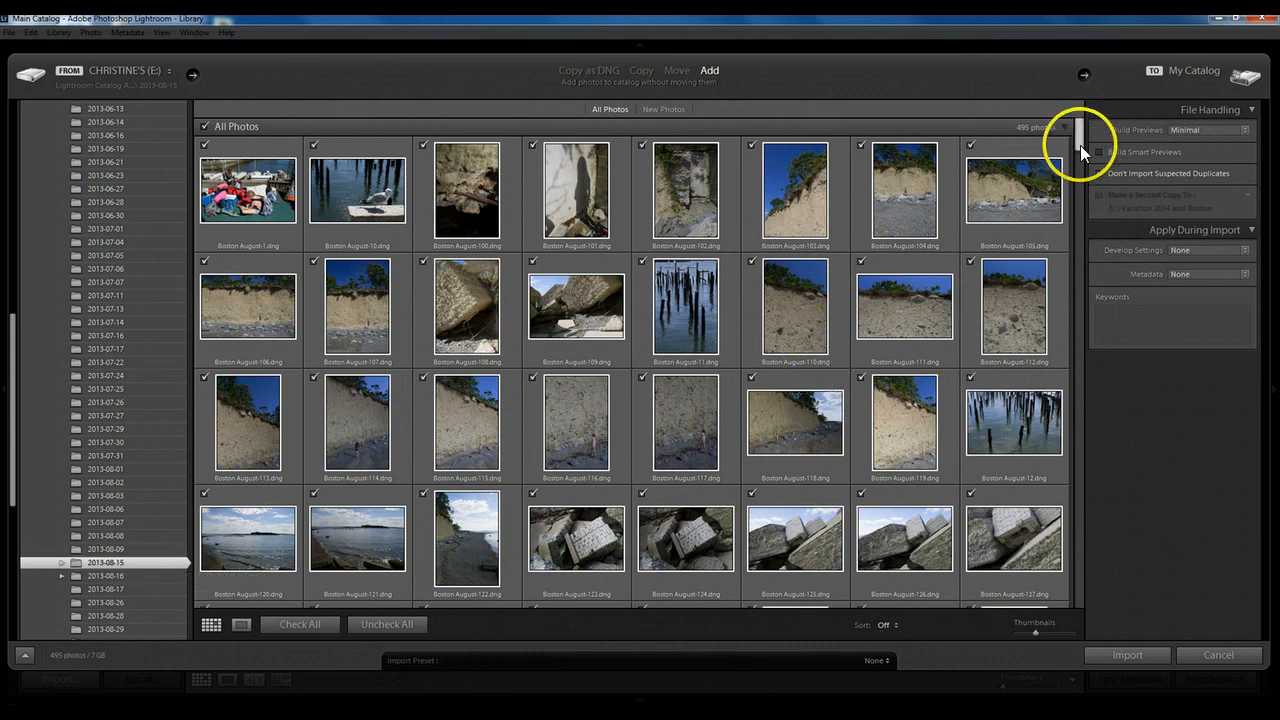
# Uncheck all photos, try checking Boston August-153, 154-2 and 154 individually, and uncheck them again.
pyautogui.moveTo(1080, 145); pyautogui.dragTo(1077, 209)
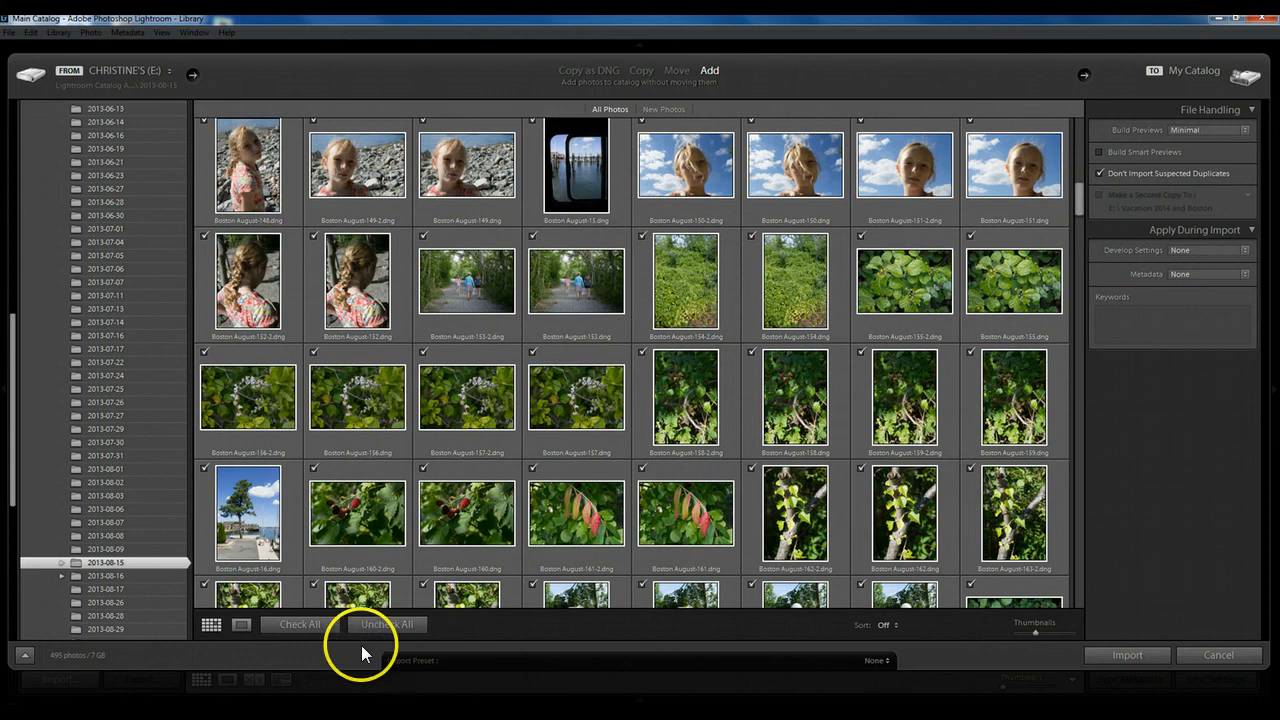
pyautogui.click(387, 625)
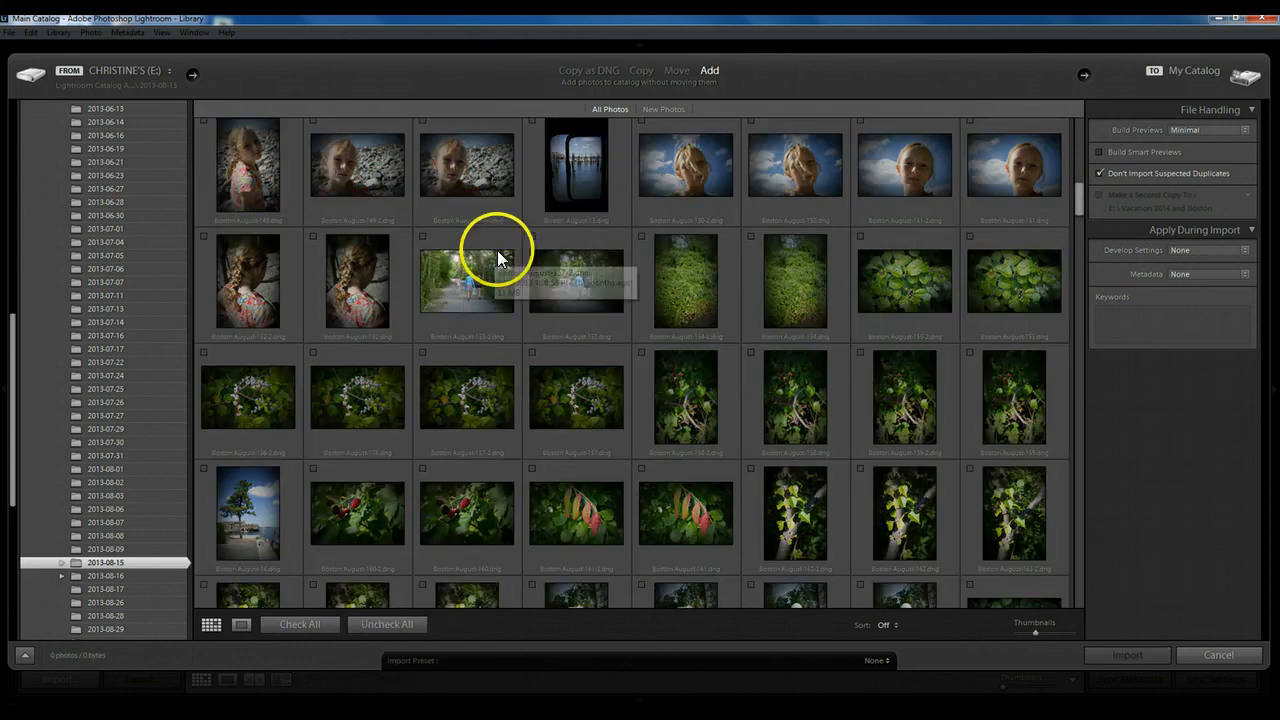
pyautogui.click(532, 235)
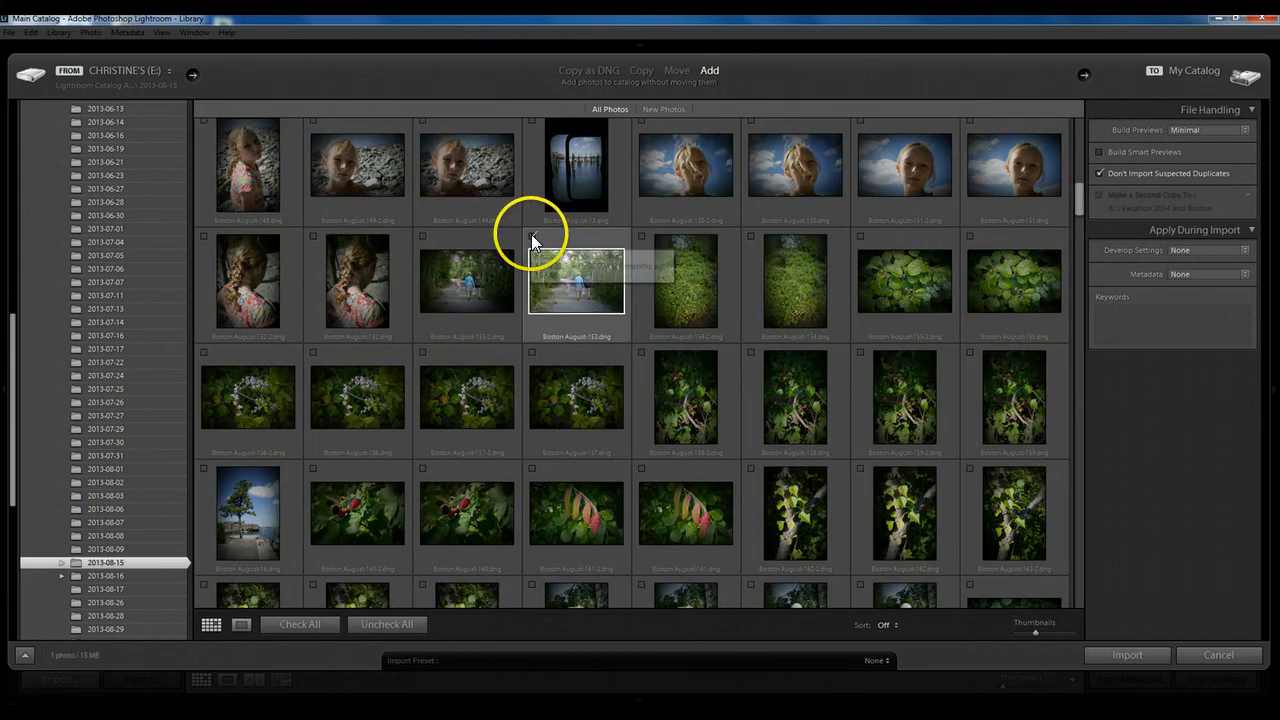
pyautogui.click(642, 236)
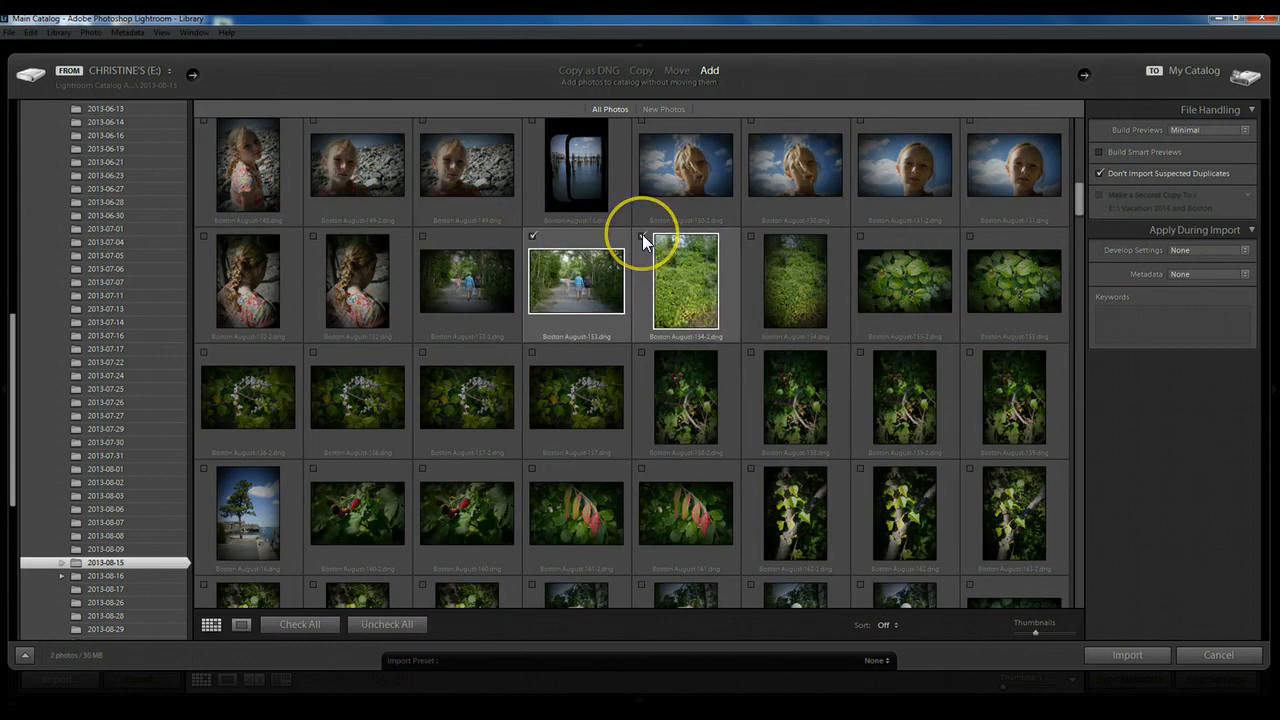
pyautogui.click(752, 236)
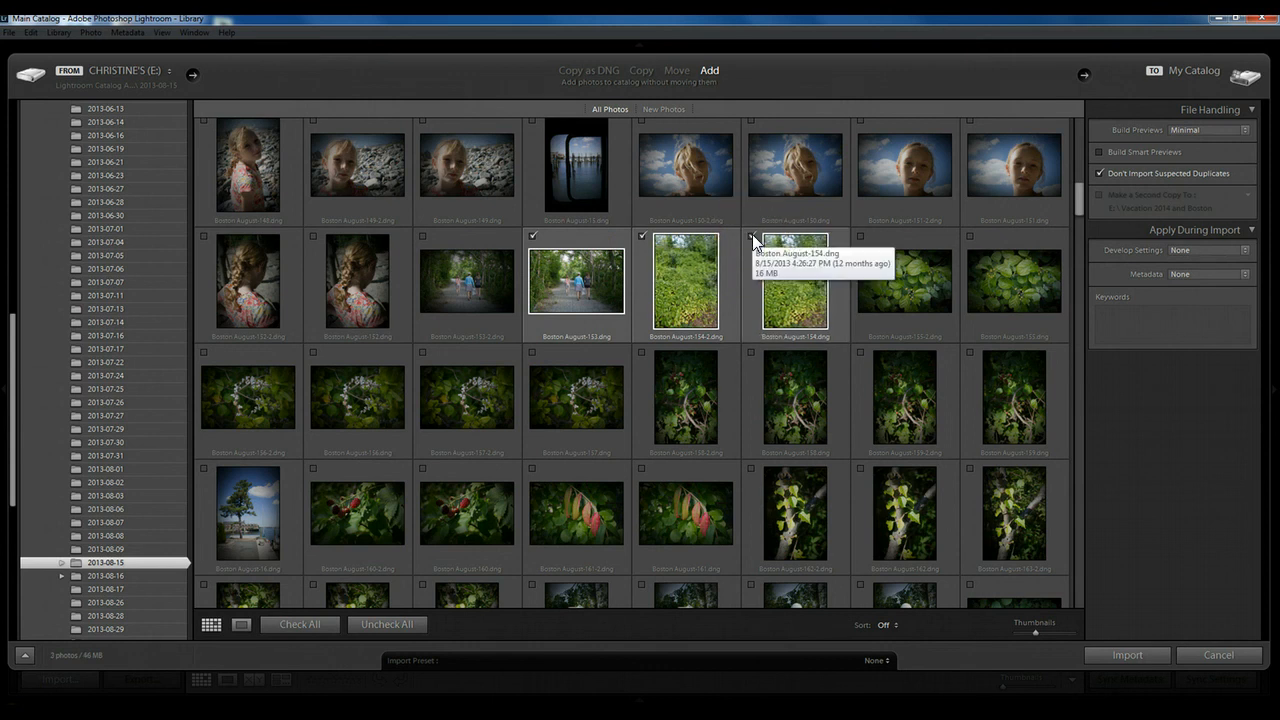
pyautogui.click(752, 236)
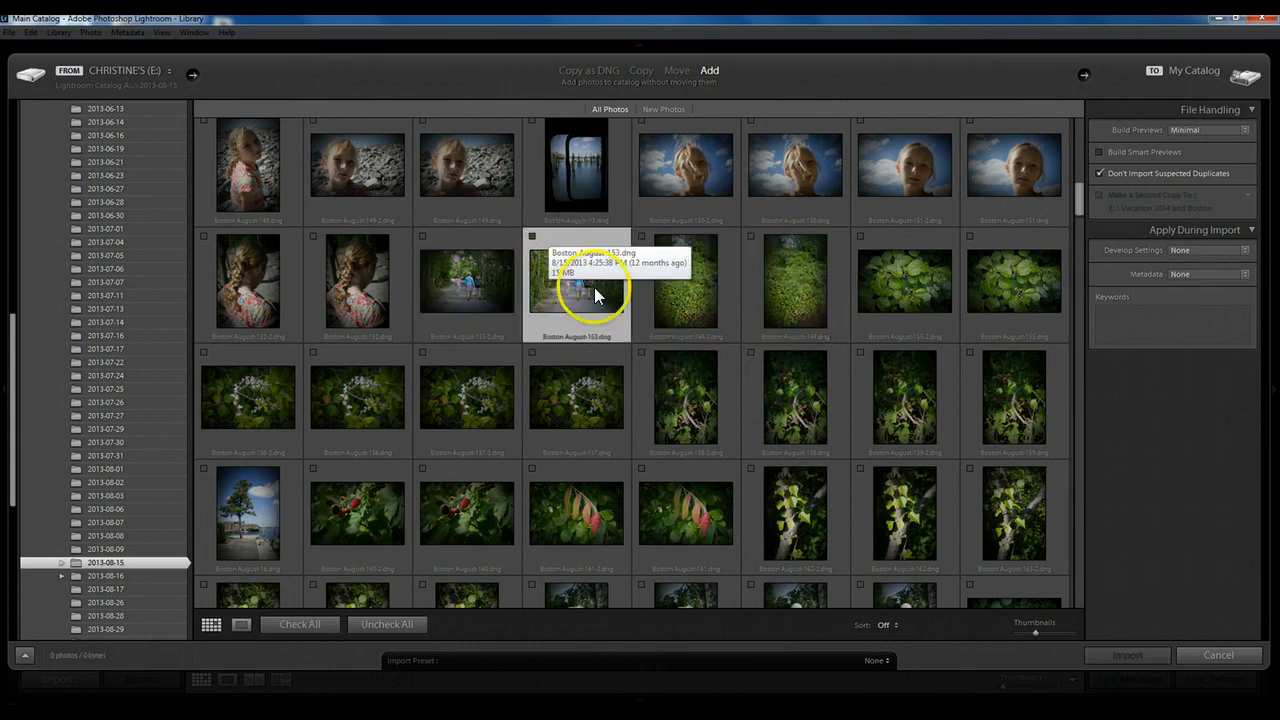
# Select the range from Boston August-153 through 157, check it as a group, and then check all photos.
pyautogui.keyDown('shift'); pyautogui.click(607, 355); pyautogui.keyUp('shift')
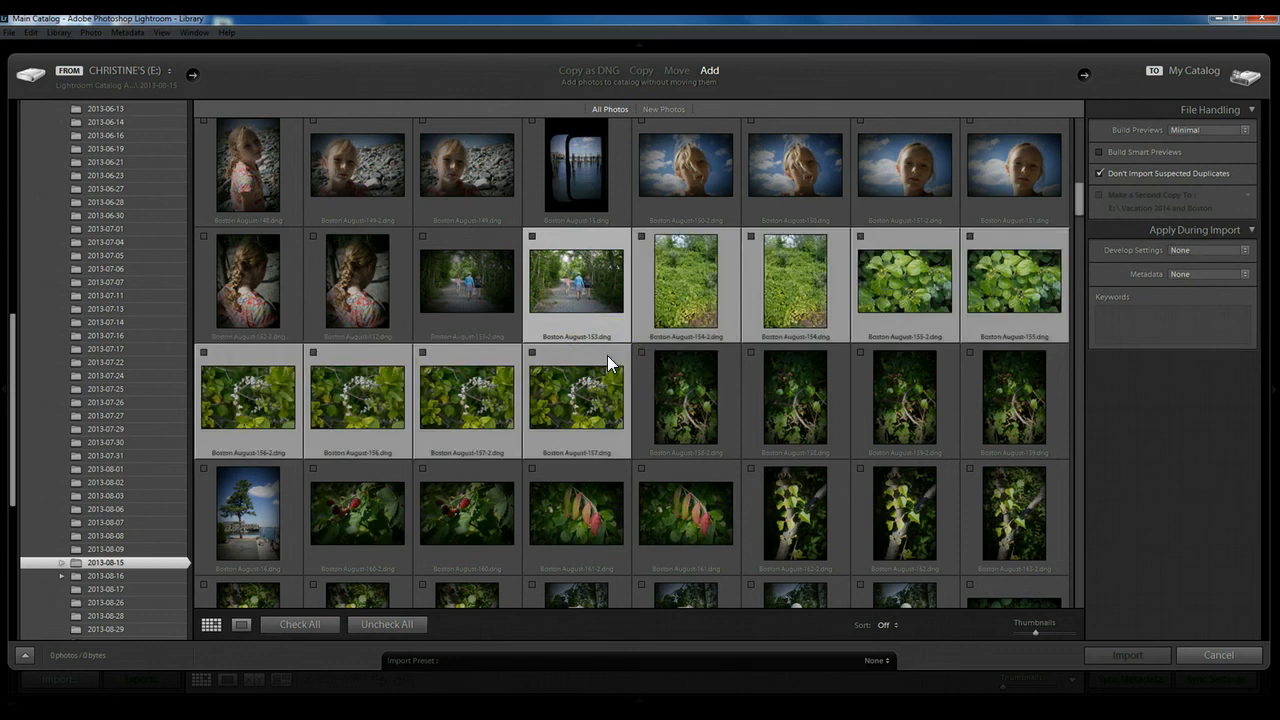
pyautogui.click(752, 236)
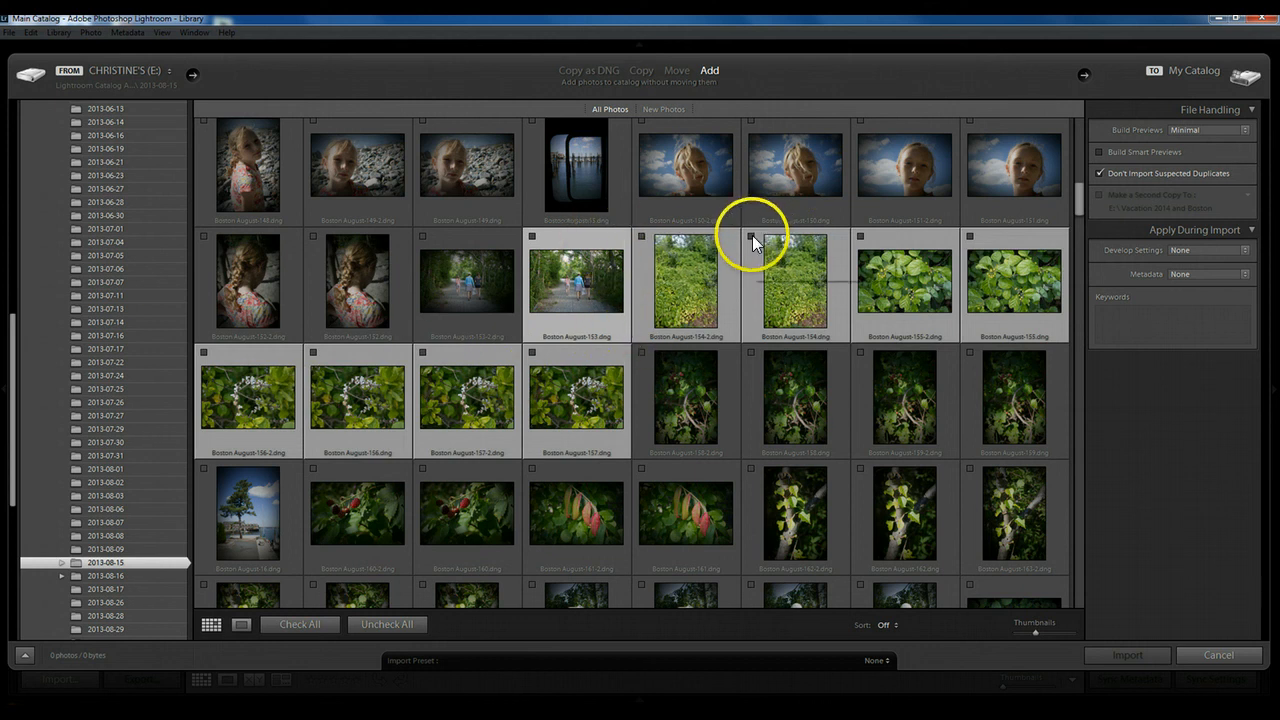
pyautogui.click(308, 625)
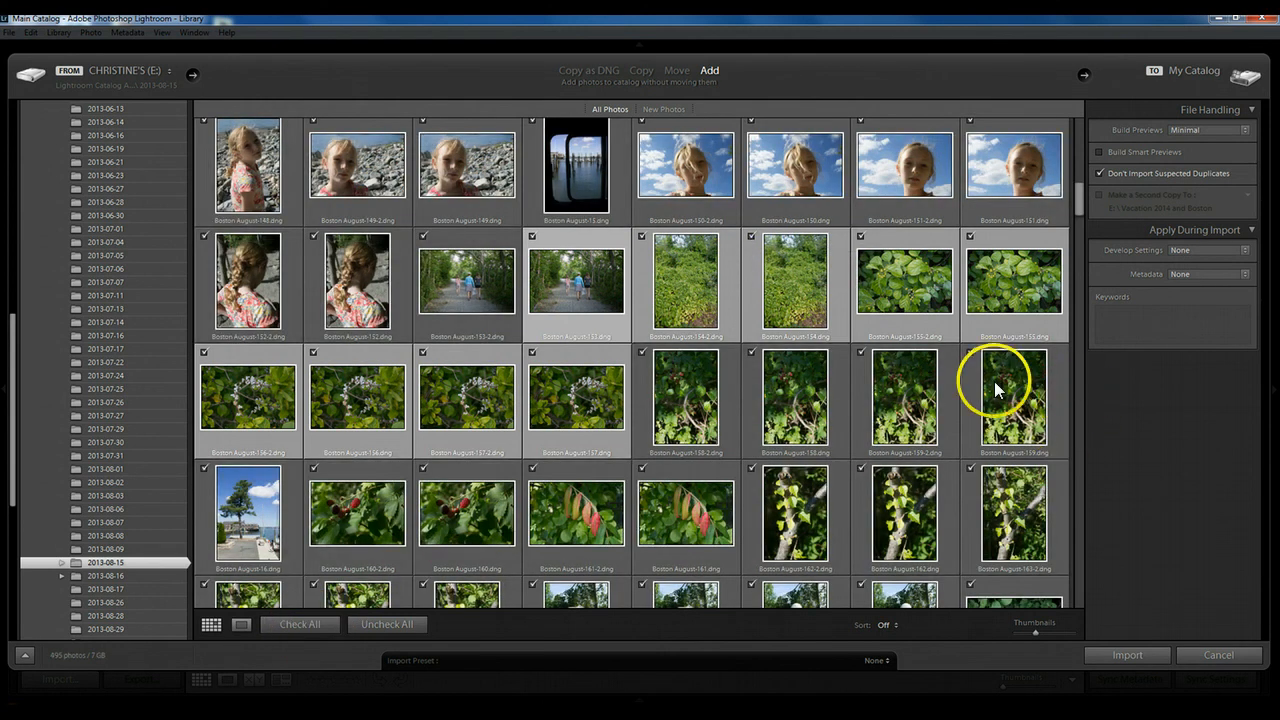
# Select Boston August-123 through 127, uncheck them as a group, and check all photos again.
pyautogui.moveTo(1079, 211); pyautogui.dragTo(1079, 166)
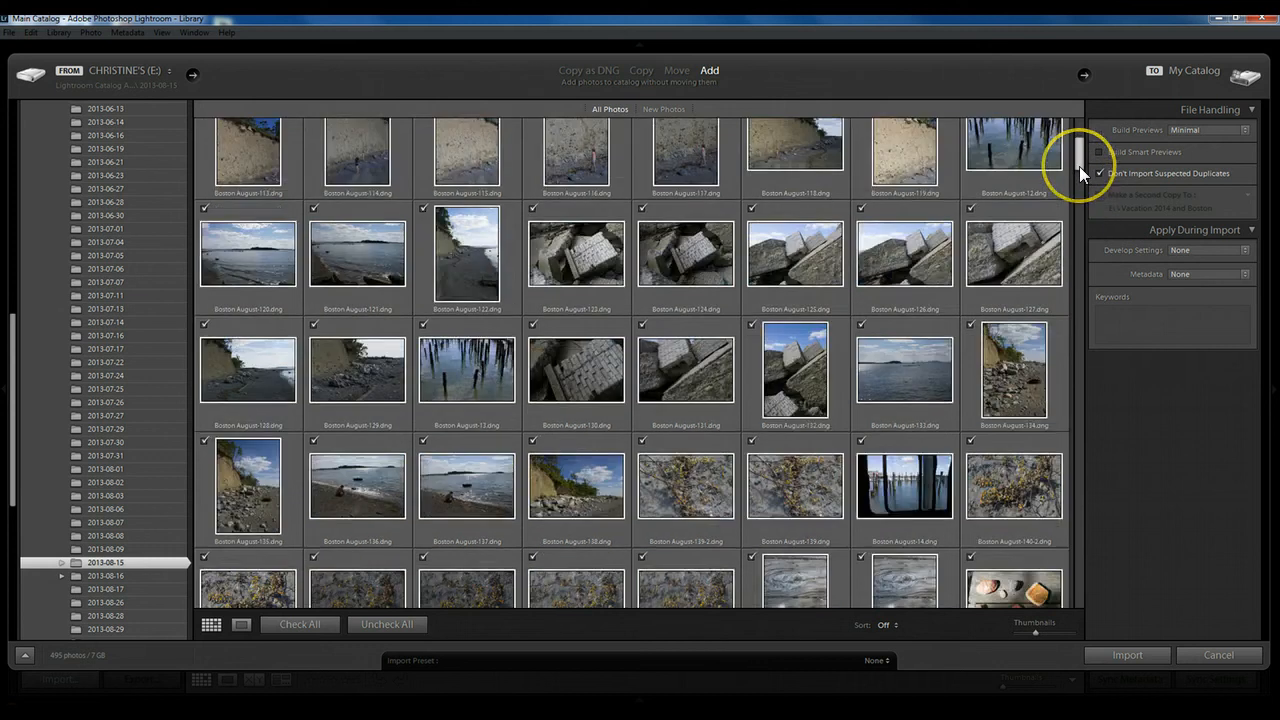
pyautogui.click(568, 212)
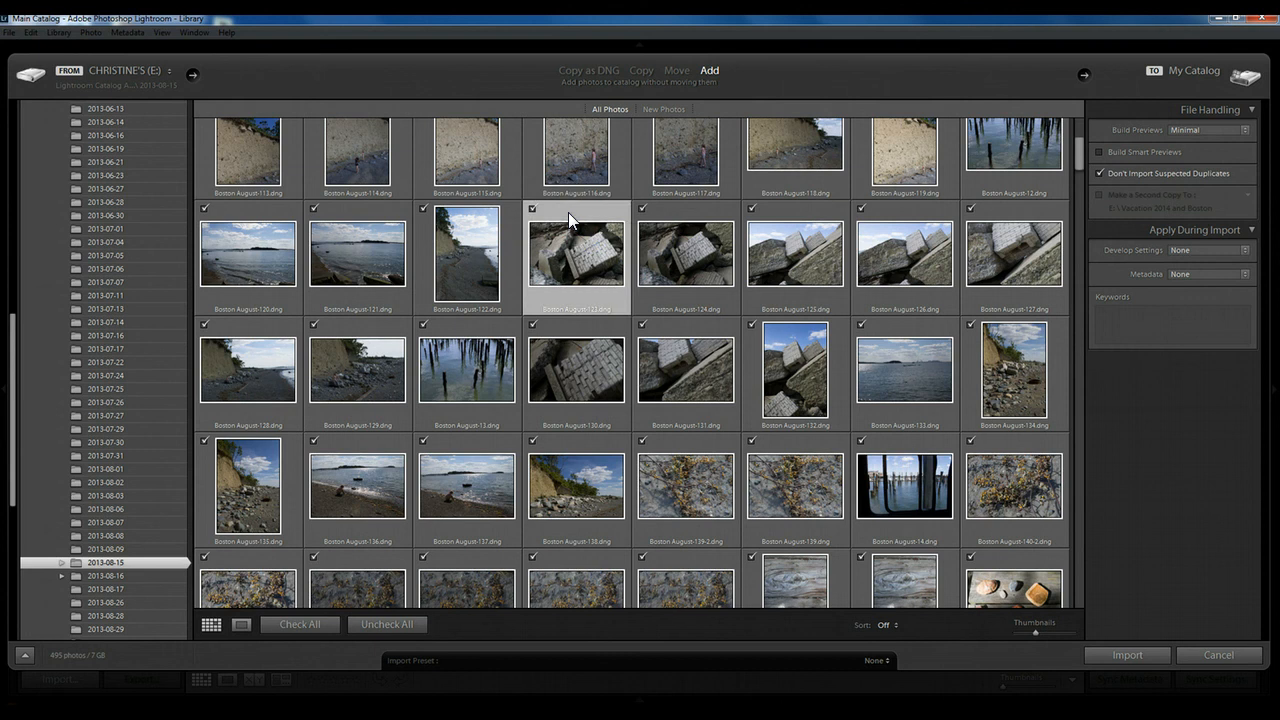
pyautogui.keyDown('shift'); pyautogui.click(1018, 212); pyautogui.keyUp('shift')
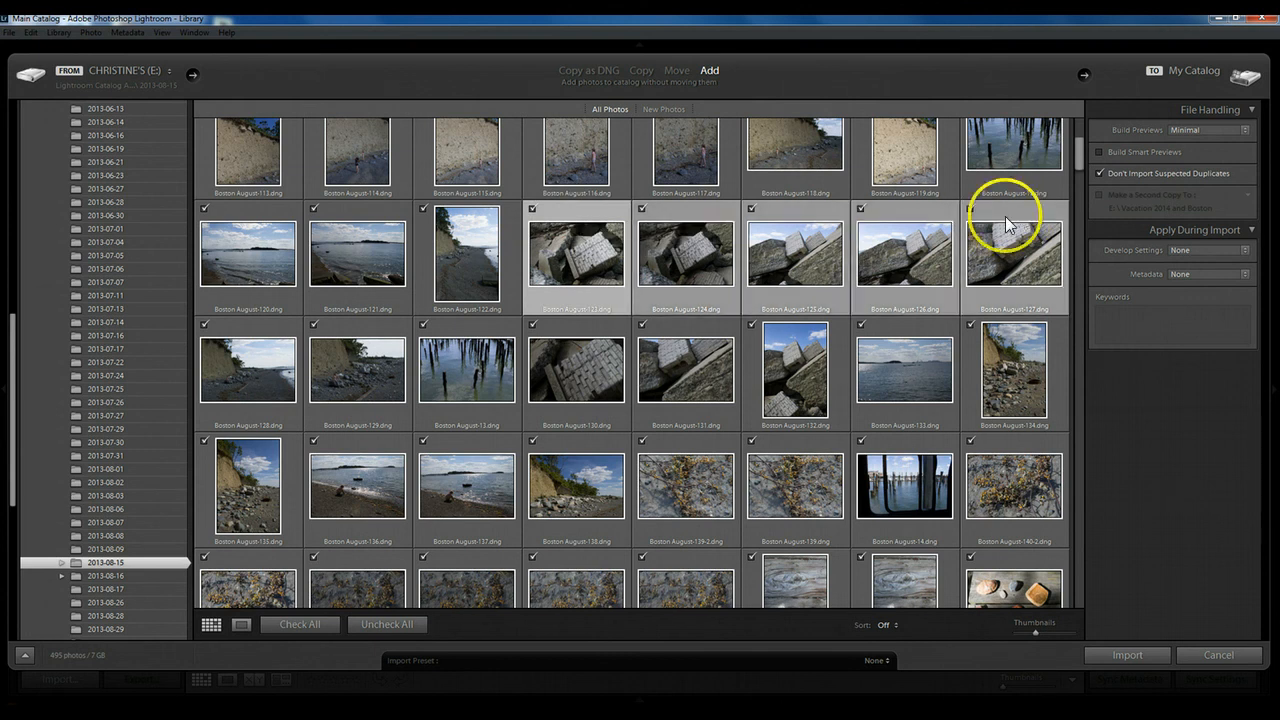
pyautogui.click(971, 208)
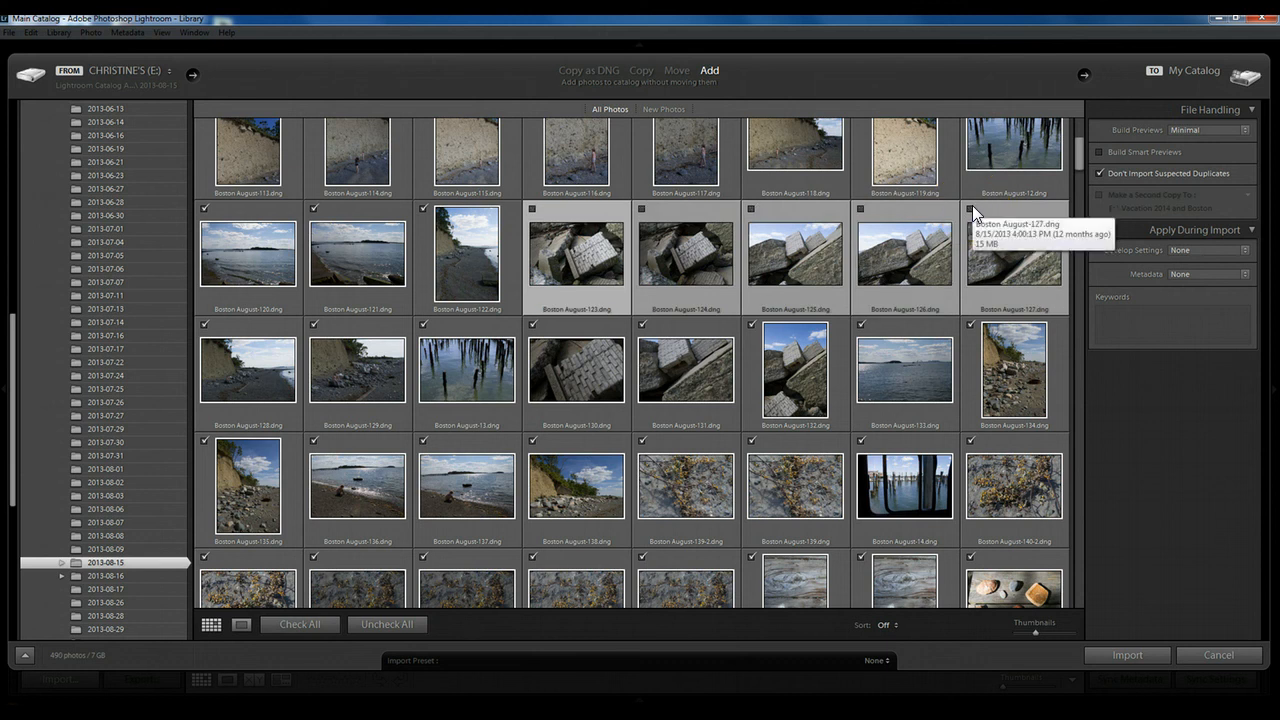
pyautogui.click(307, 623)
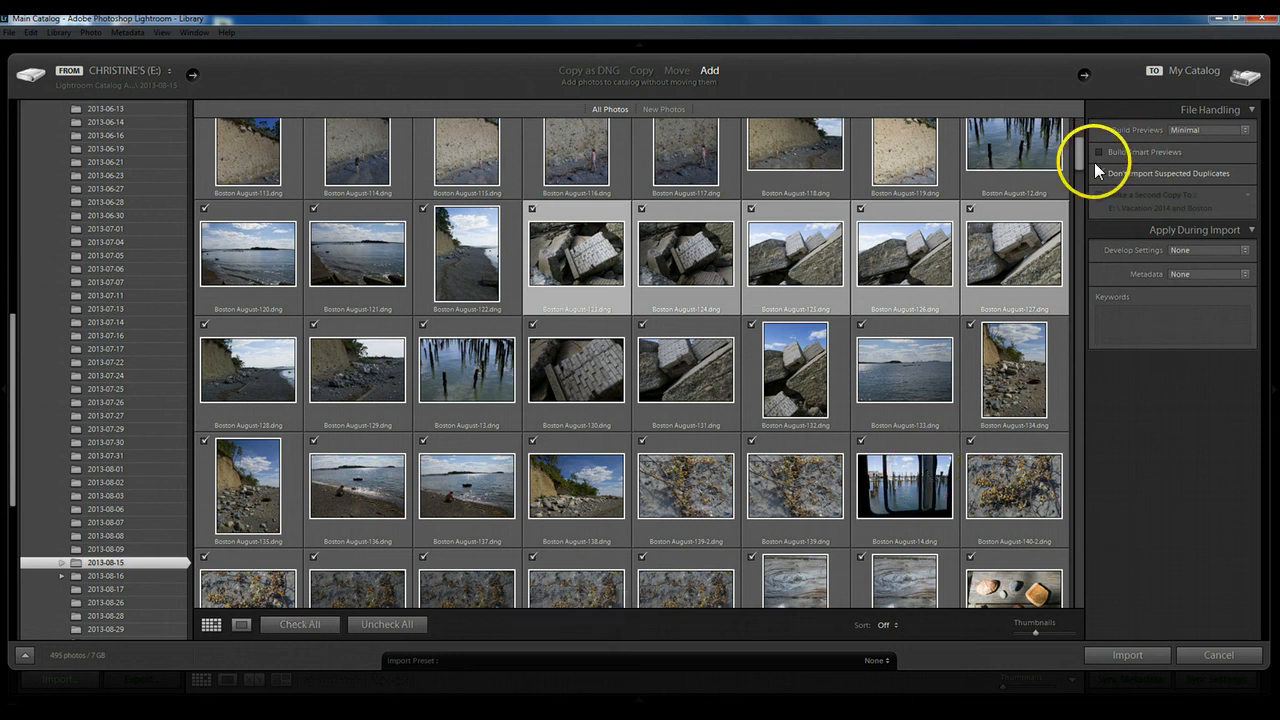
# Review the preview, smart preview, duplicate and develop preset options, keeping Minimal previews, duplicate protection and None.
pyautogui.moveTo(1078, 162); pyautogui.dragTo(1078, 173)
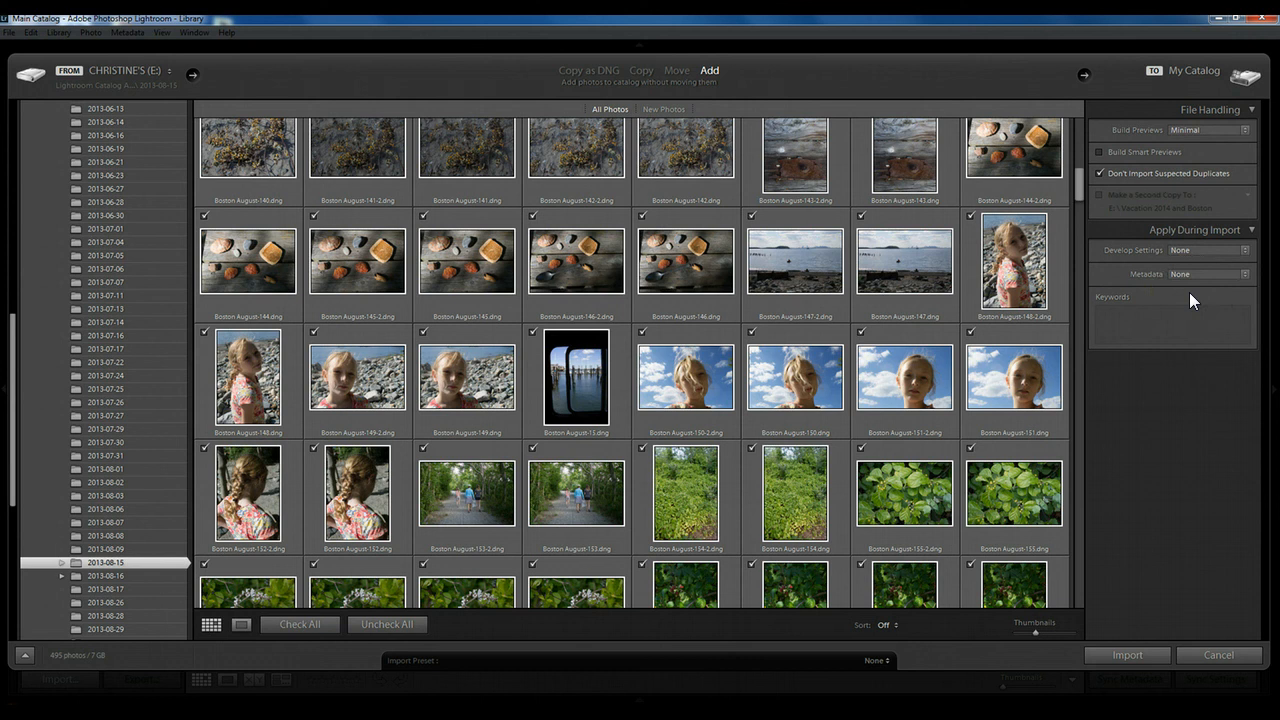
pyautogui.click(1246, 131)
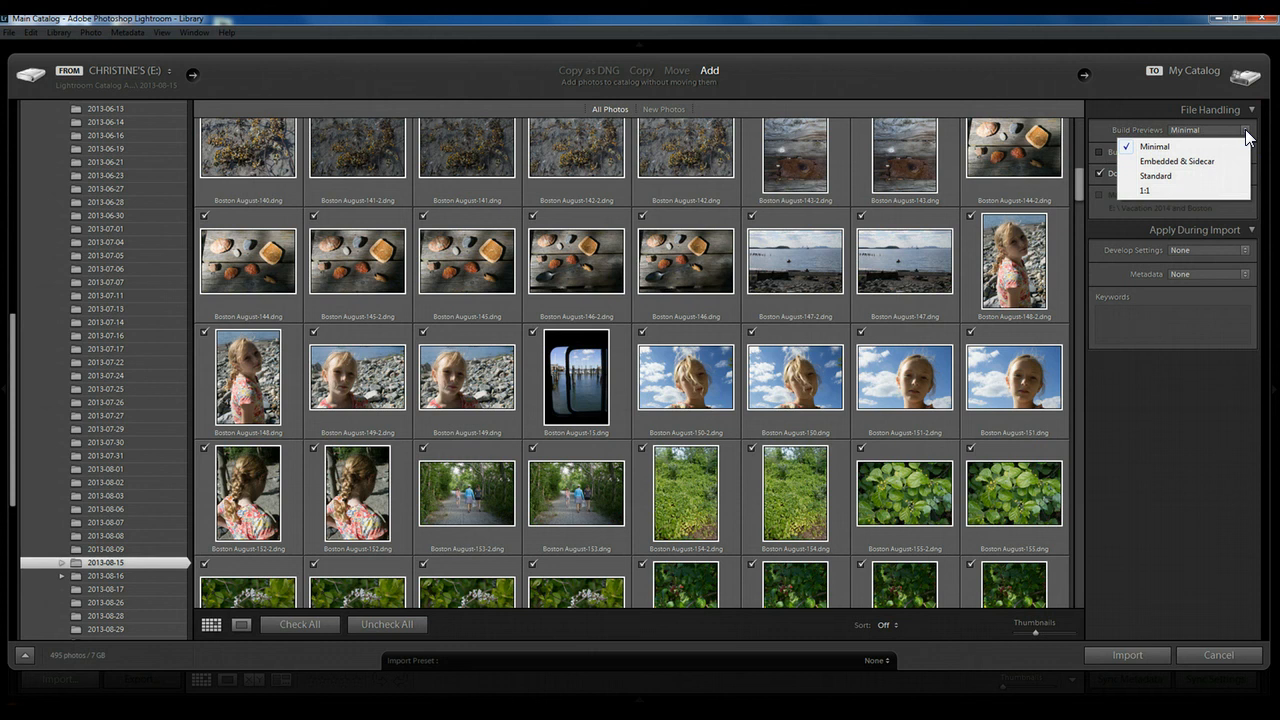
pyautogui.click(1246, 132)
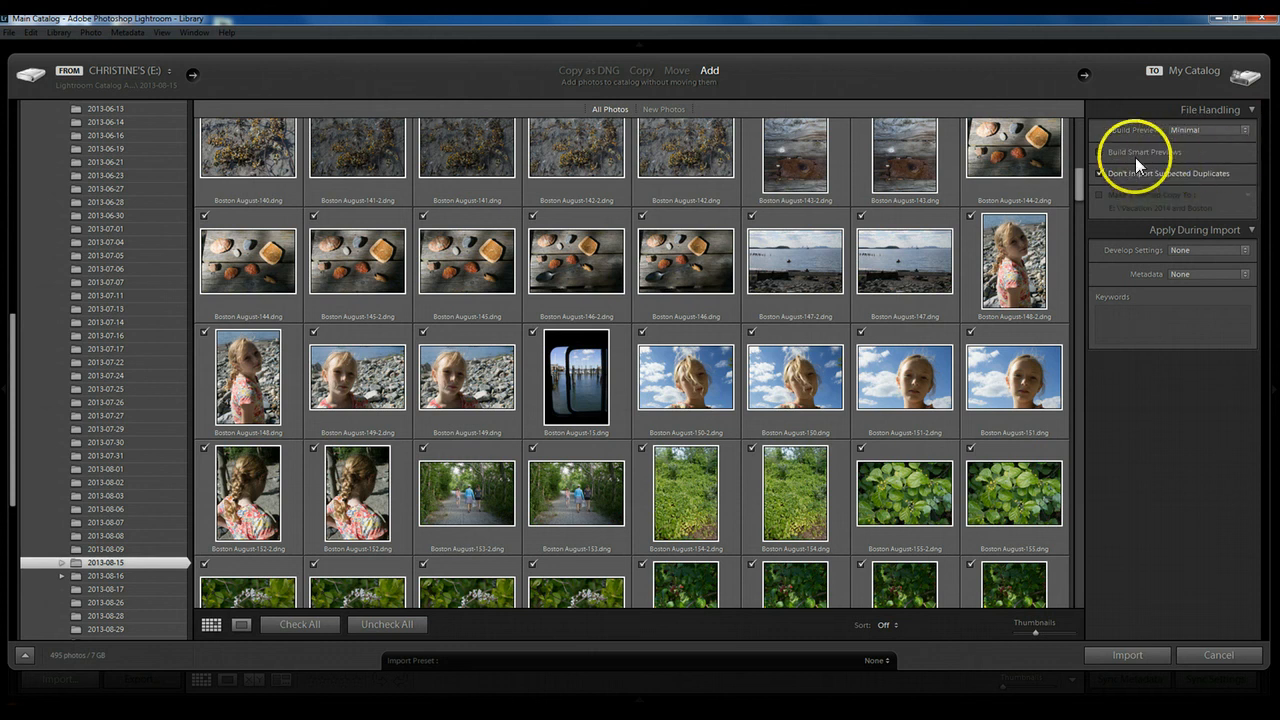
pyautogui.click(1097, 152)
pyautogui.click(1101, 172)
pyautogui.click(1245, 251)
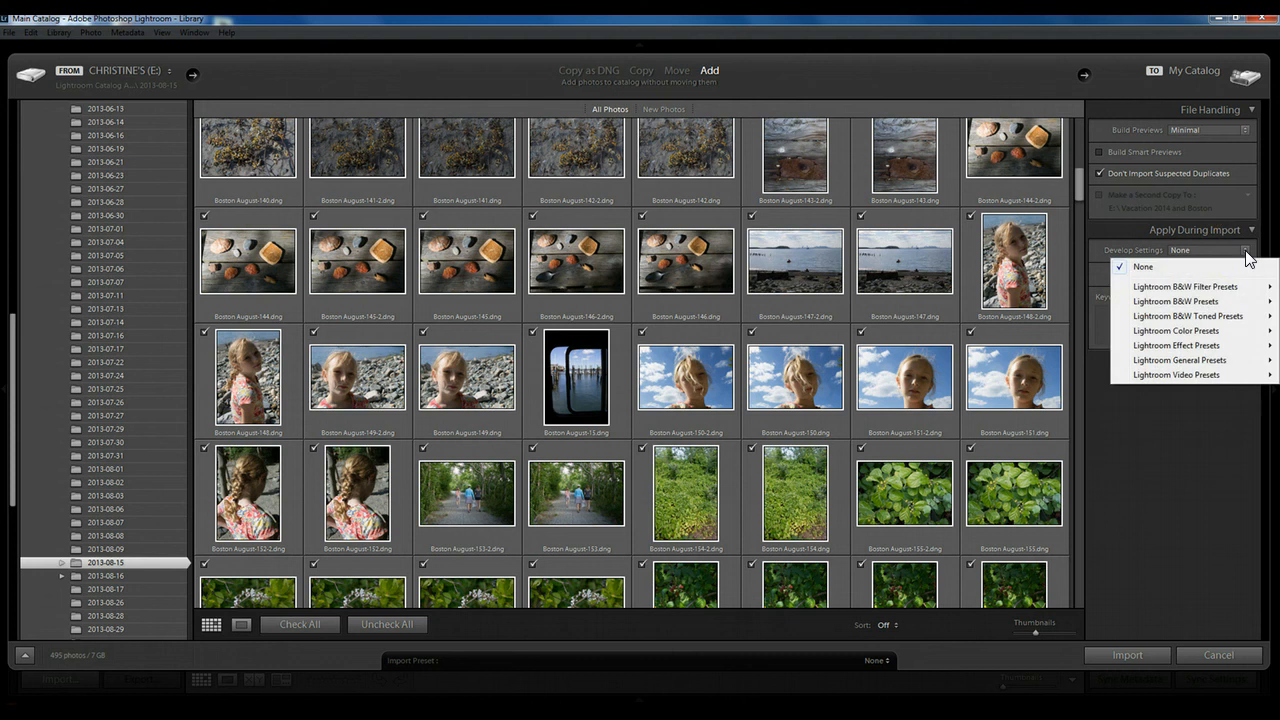
pyautogui.click(1110, 231)
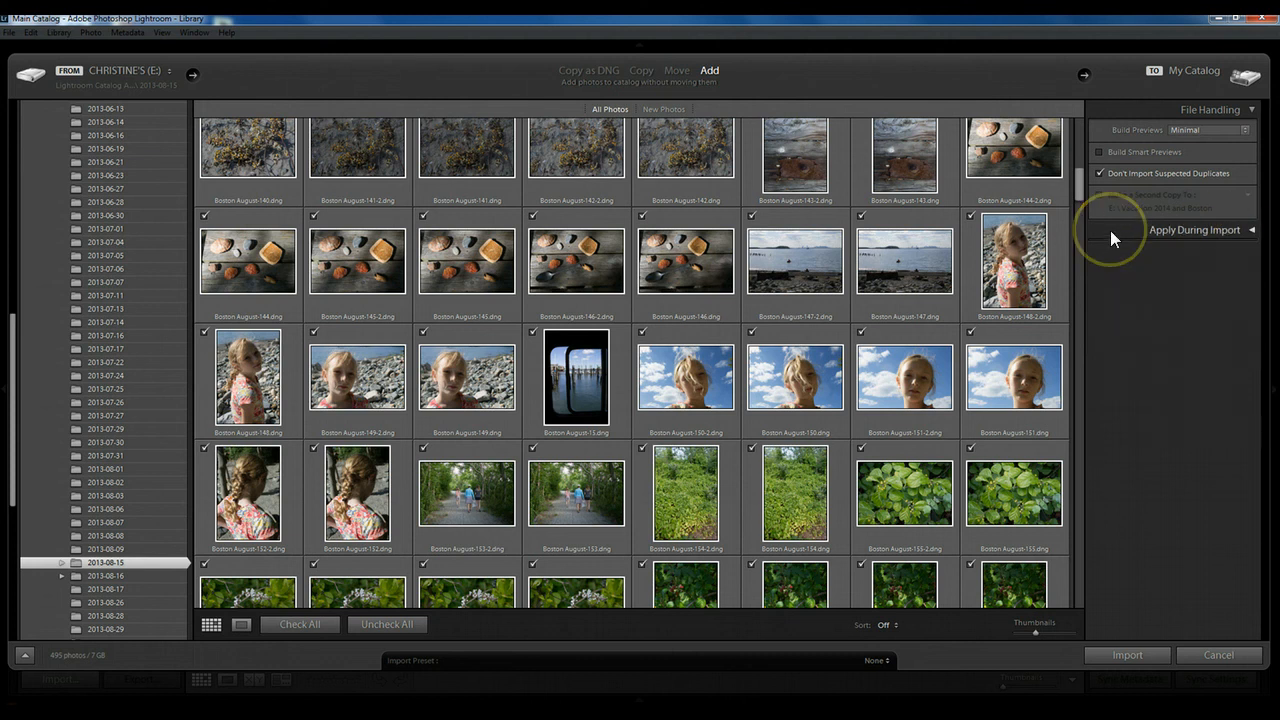
# Import all checked photos into the catalog and look through the imported thumbnails in the Library grid.
pyautogui.click(1131, 654)
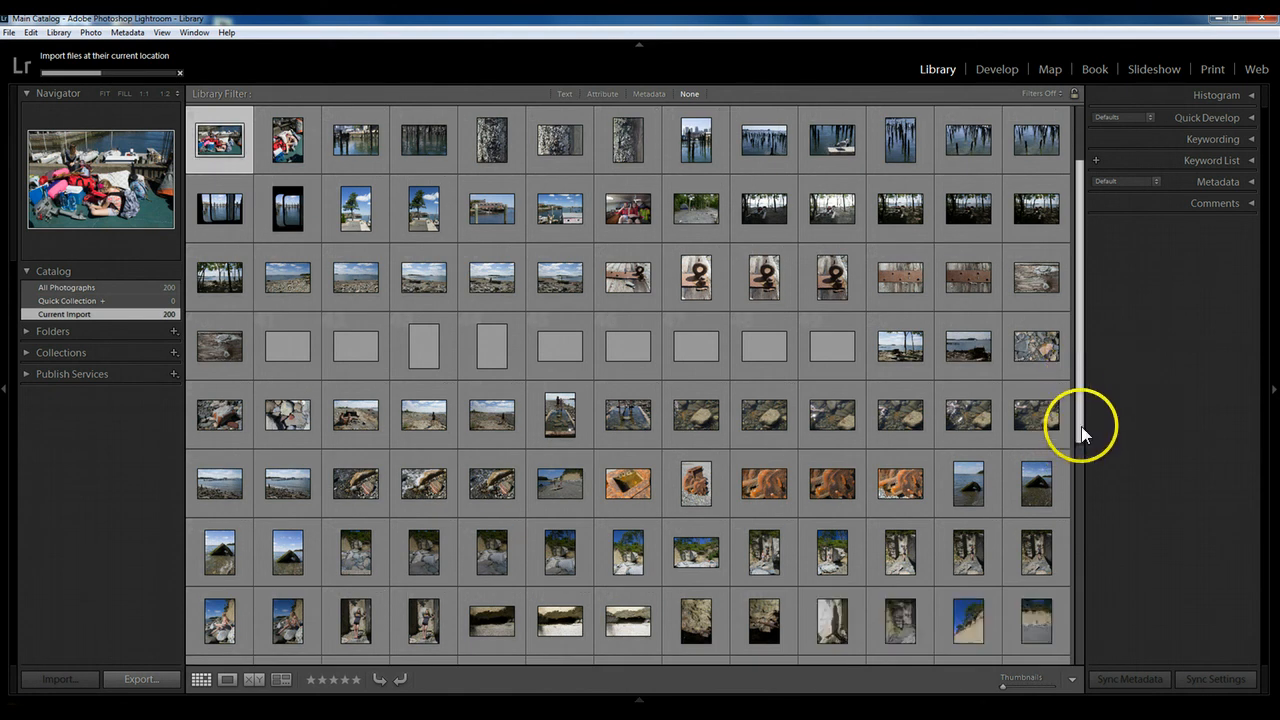
pyautogui.scroll(-2, 1080, 423)
pyautogui.moveTo(1080, 422); pyautogui.dragTo(1080, 469)
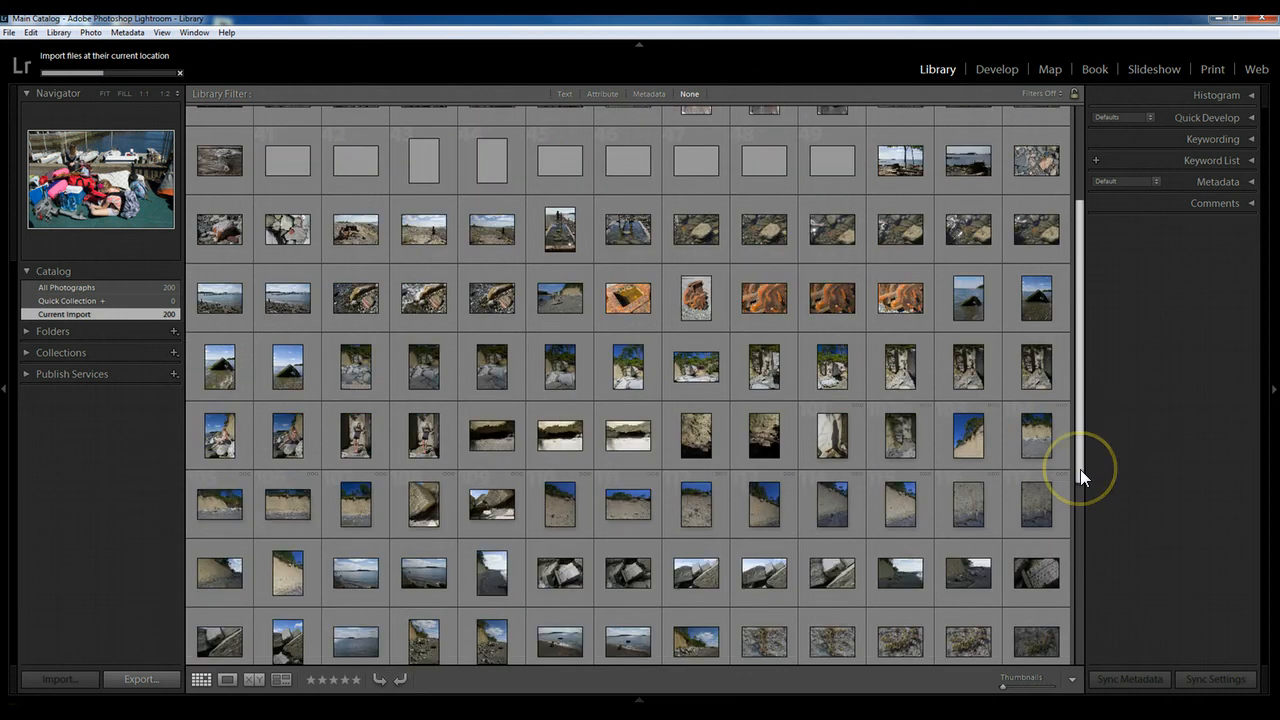
pyautogui.click(1081, 477)
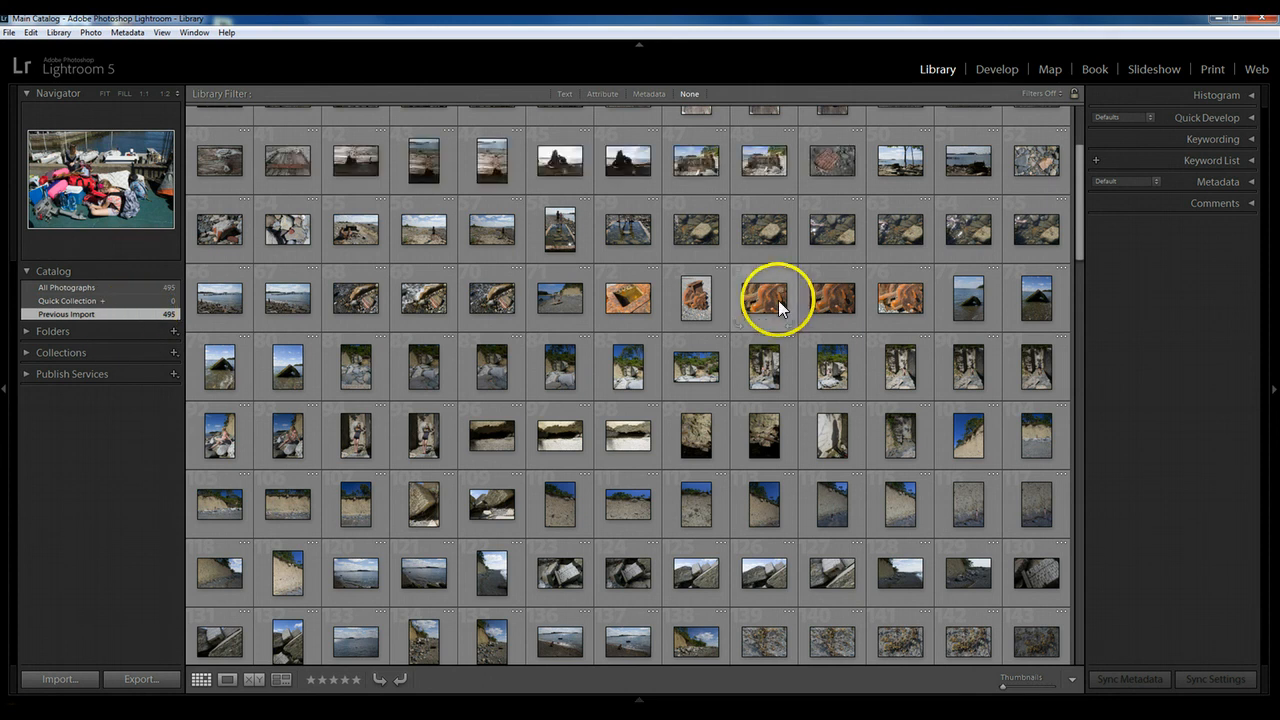
pyautogui.moveTo(1081, 236); pyautogui.dragTo(1072, 100)
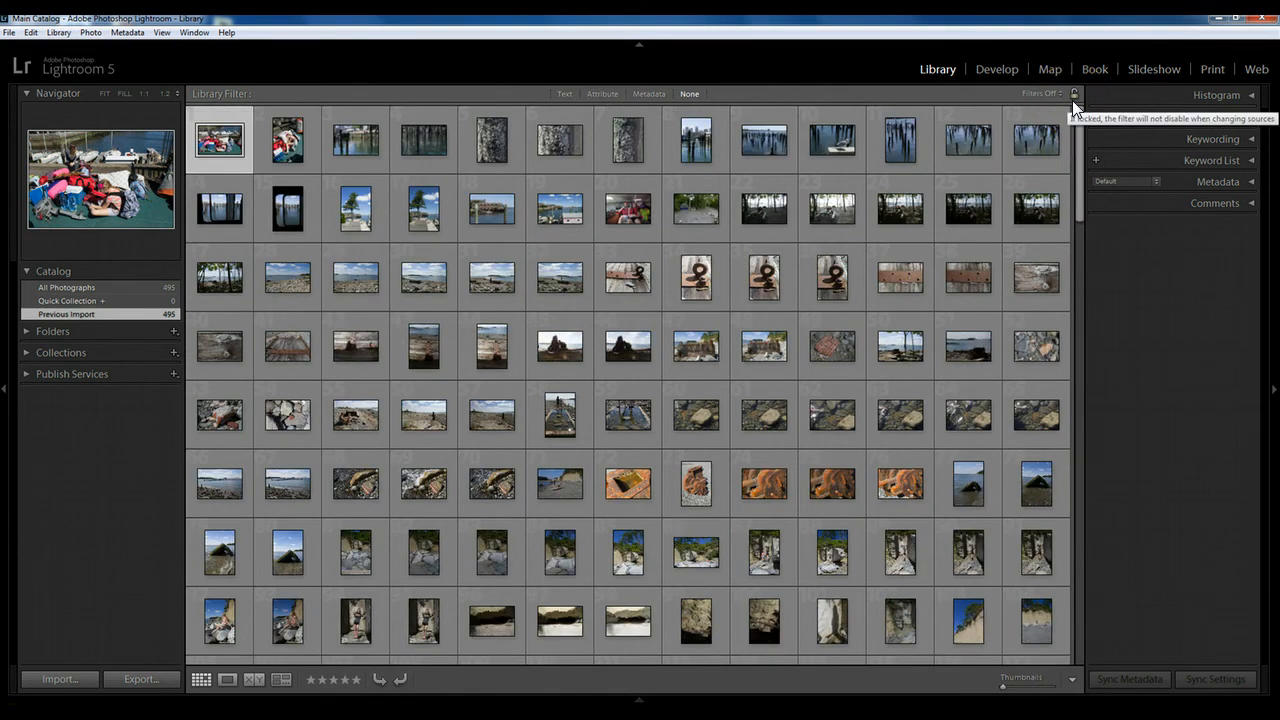